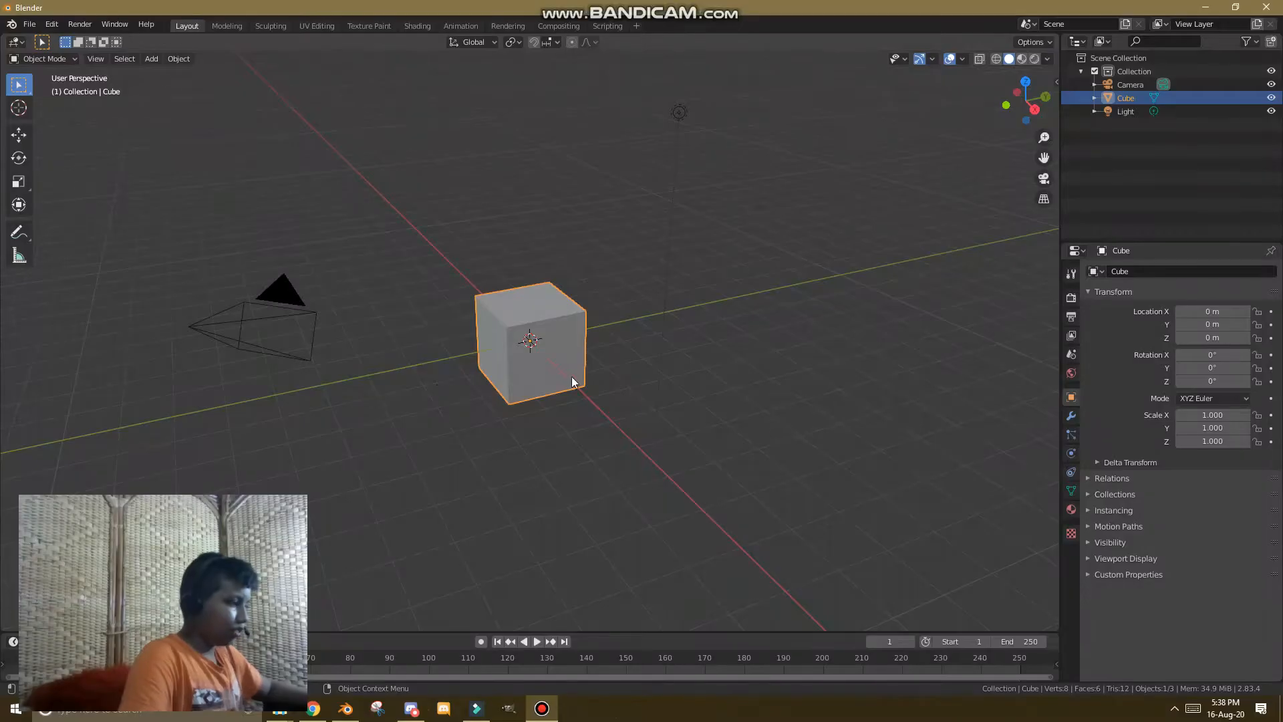
# Delete the default cube from the scene.
pyautogui.moveTo(602, 347); pyautogui.dragTo(480, 349, button='middle')
pyautogui.press('x')
pyautogui.click(493, 322)
# Add an icosphere at the origin and stretch it along Z to a scale of about 2.63.
pyautogui.hotkey('shift', 'a')
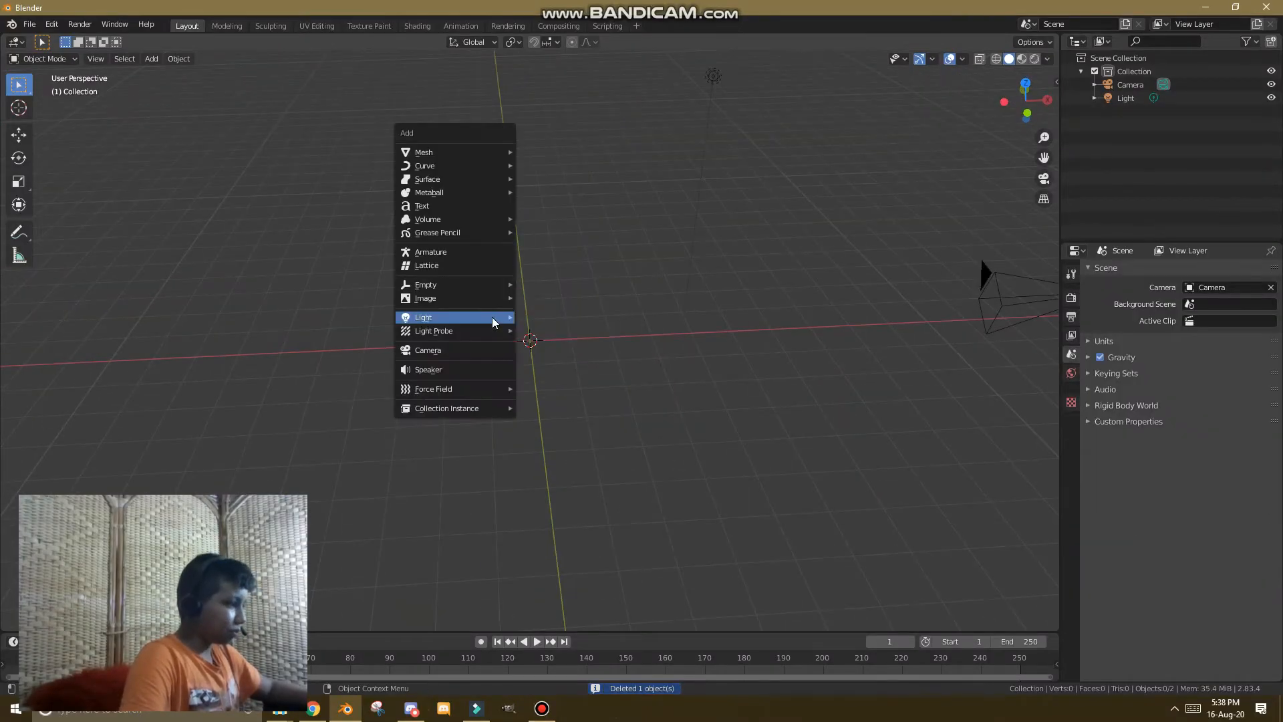
pyautogui.moveTo(455, 154)
pyautogui.click(535, 205)
pyautogui.press('s')
pyautogui.press('z')
pyautogui.click(562, 179)
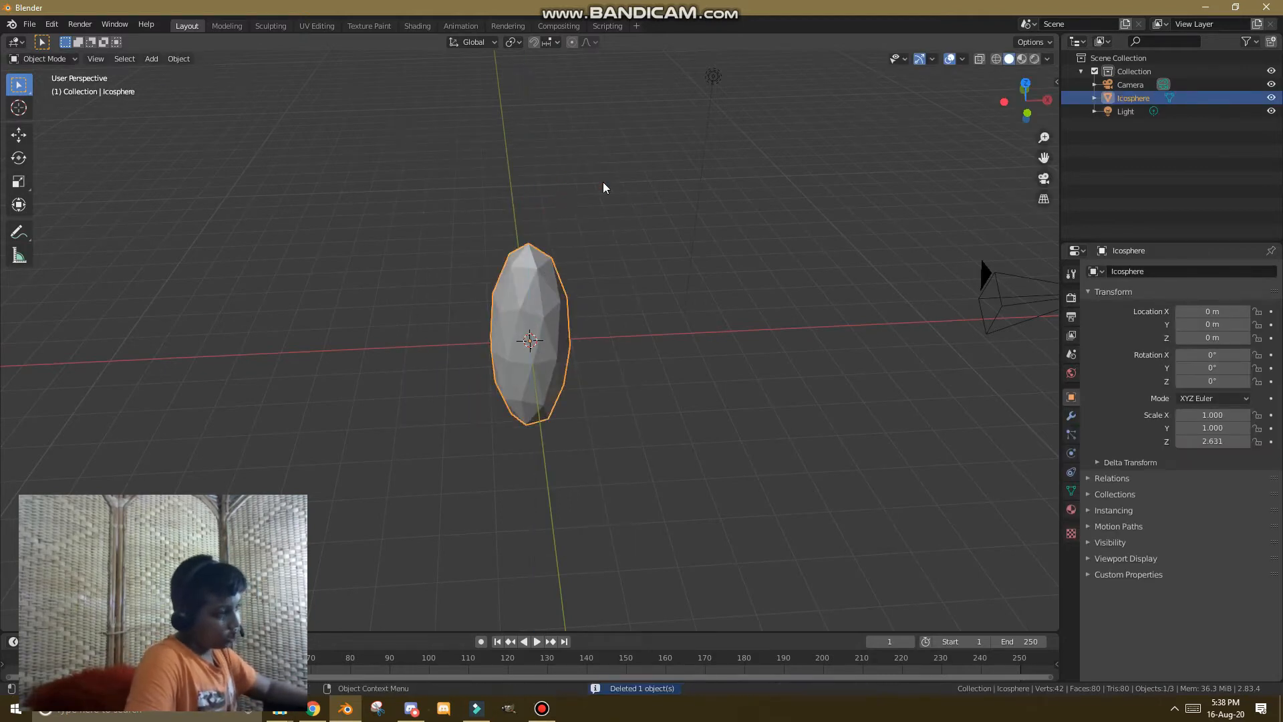
# Add a Decimate modifier to the icosphere and shorten the object slightly along Z.
pyautogui.moveTo(602, 187); pyautogui.dragTo(965, 319, button='middle')
pyautogui.click(1072, 417)
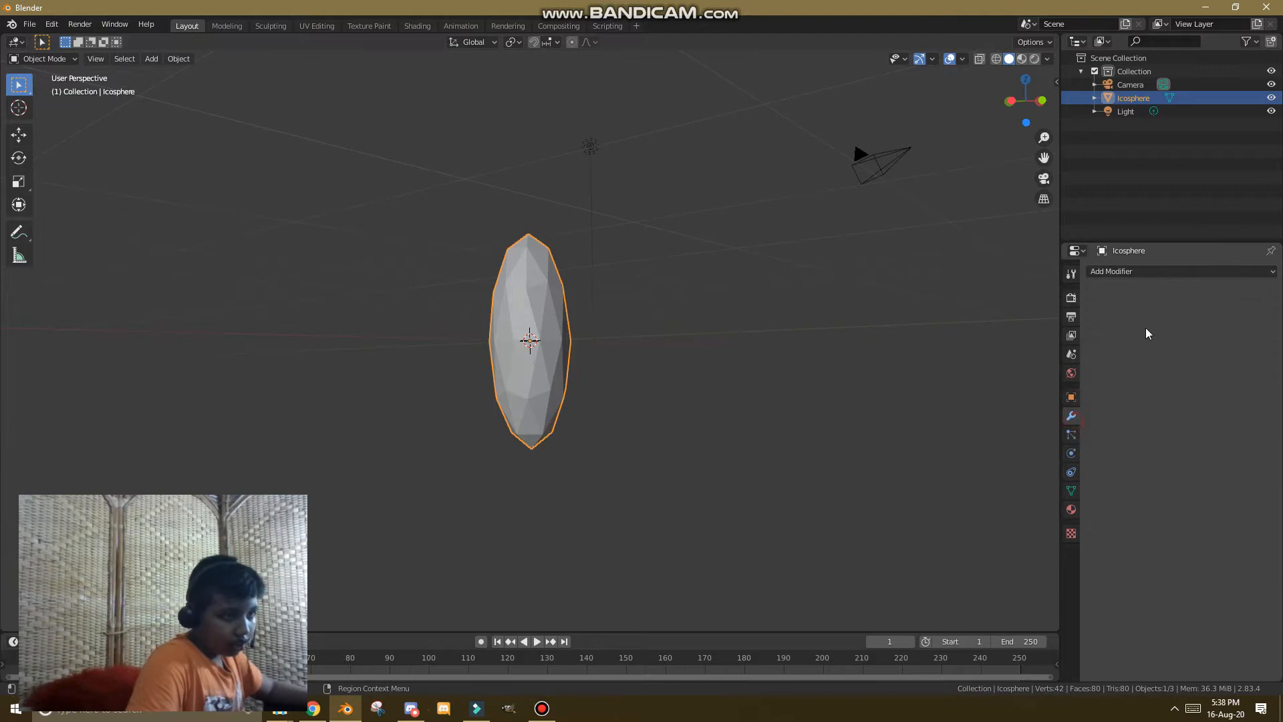
pyautogui.click(1169, 272)
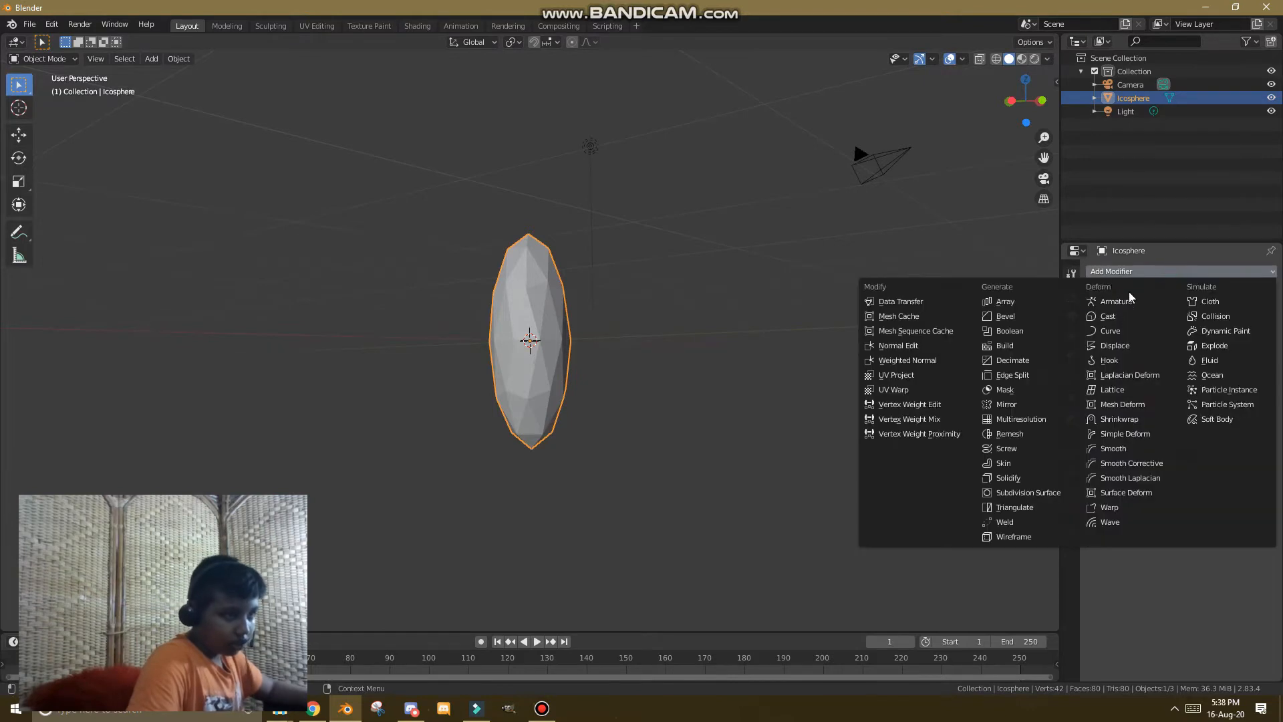
pyautogui.click(1021, 362)
pyautogui.press('s')
pyautogui.press('z')
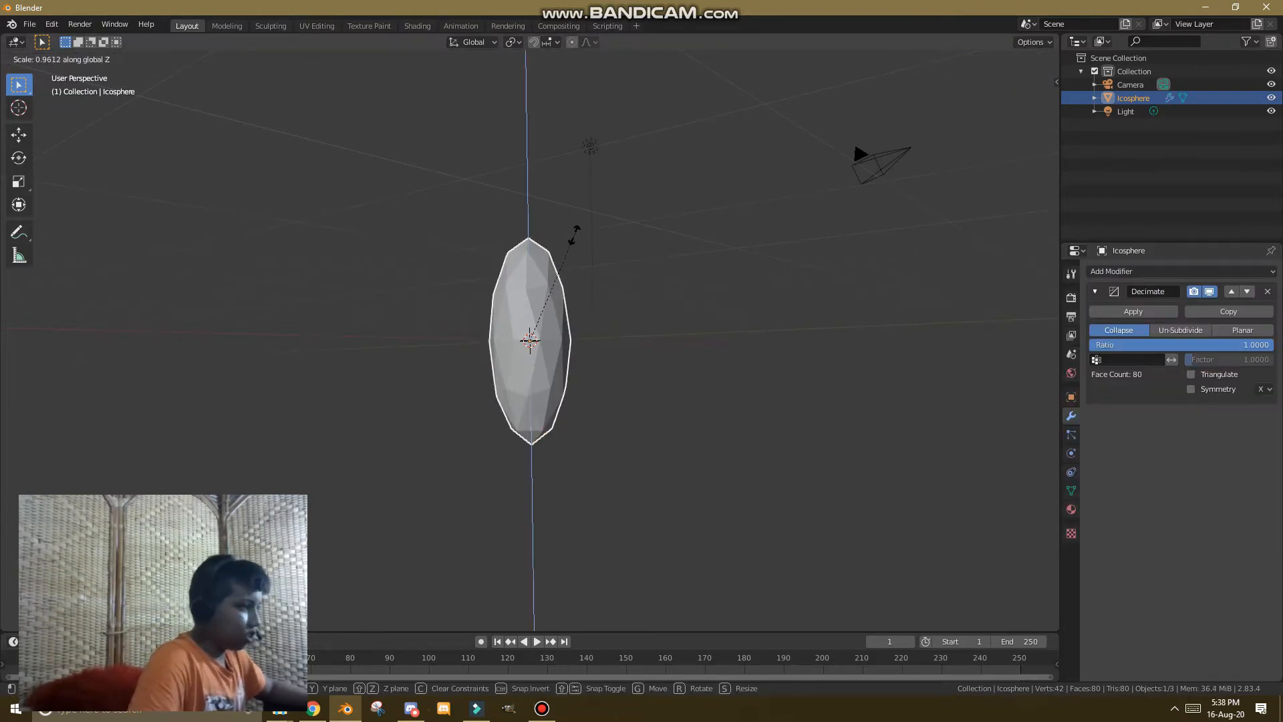
pyautogui.click(570, 242)
# Lower the Decimate modifier's collapse ratio to about 0.45 for an irregular faceted shape.
pyautogui.moveTo(1270, 345); pyautogui.dragTo(1190, 345)
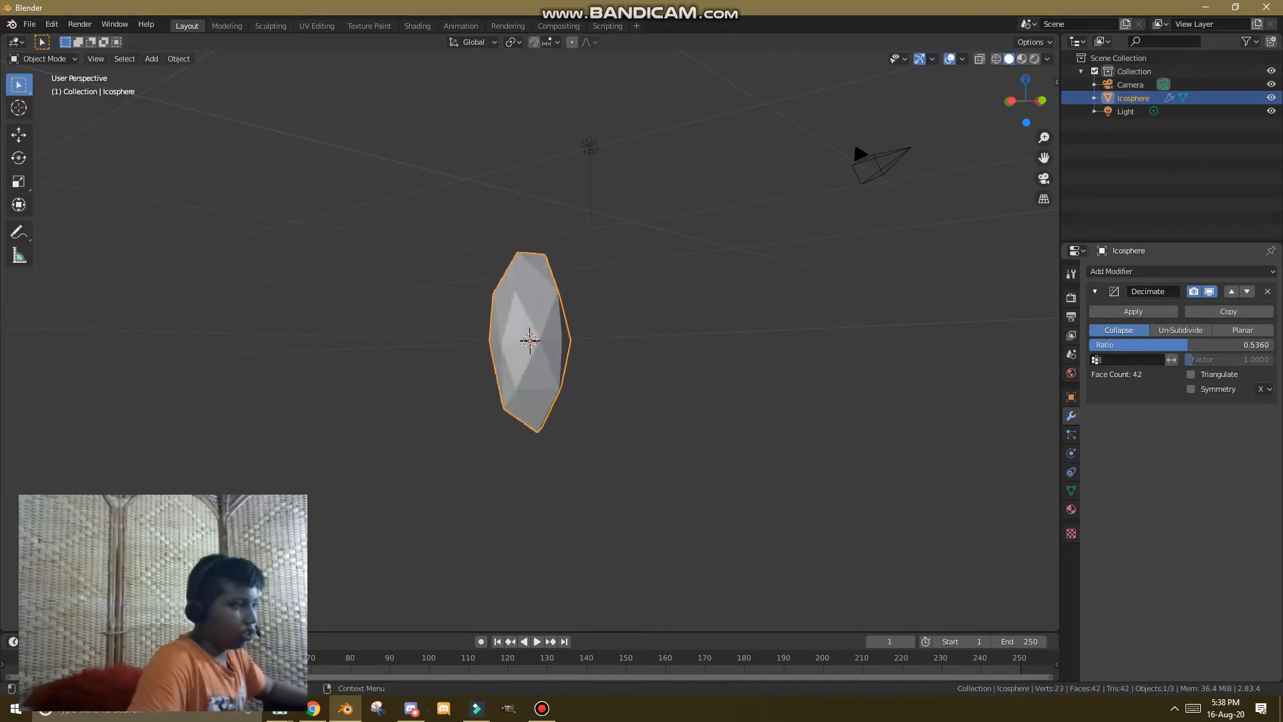
pyautogui.moveTo(584, 347); pyautogui.dragTo(1043, 344, button='middle')
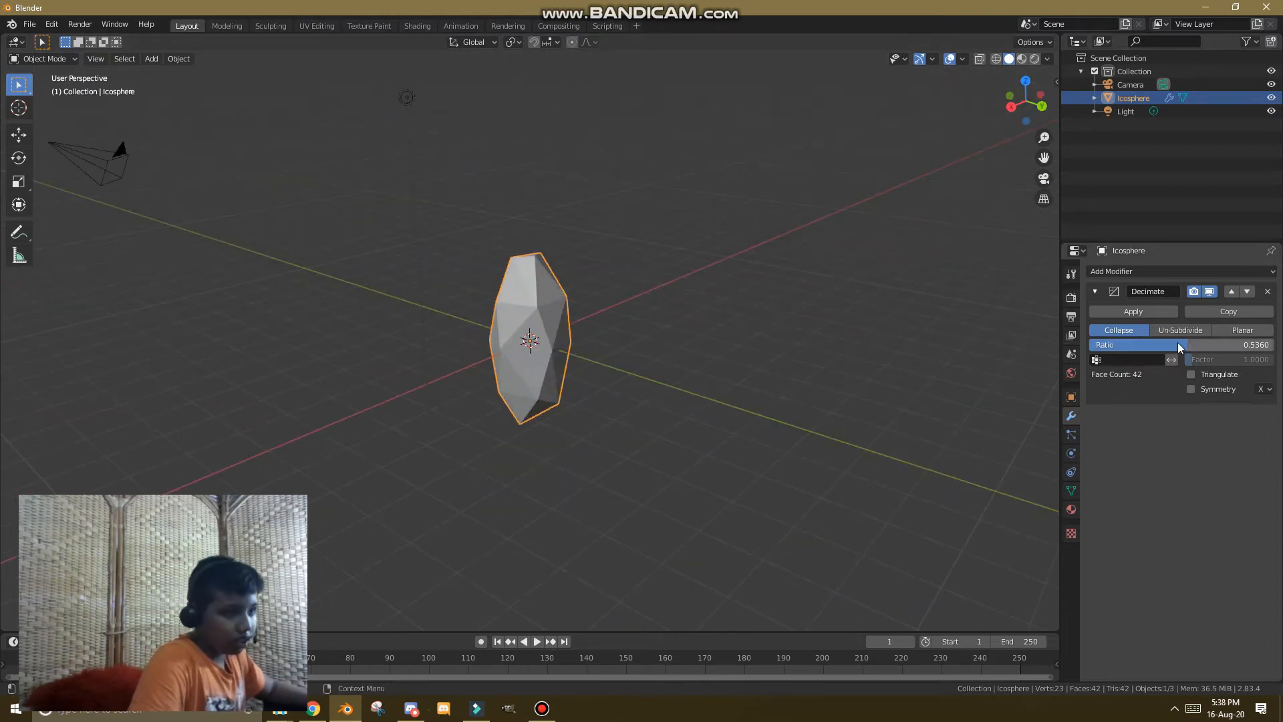
pyautogui.moveTo(1184, 345); pyautogui.dragTo(1172, 345)
pyautogui.moveTo(525, 366); pyautogui.dragTo(214, 78, button='middle')
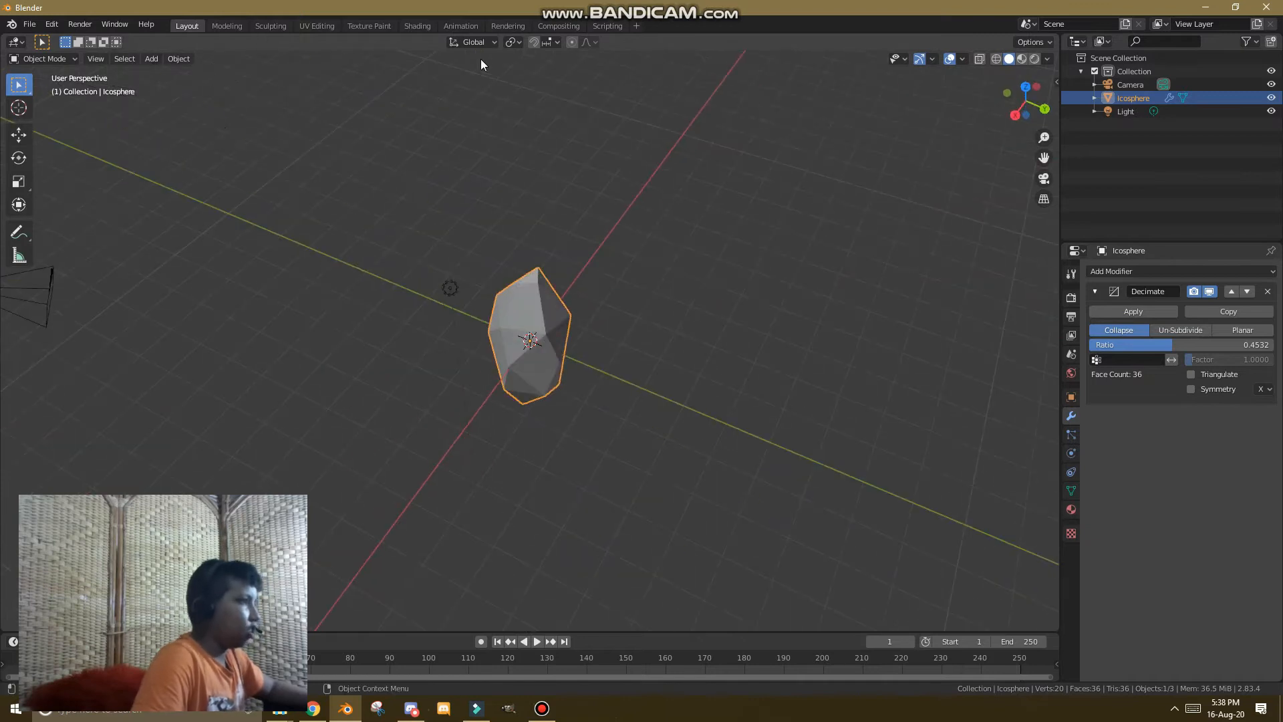
pyautogui.scroll(1, 599, 327)
pyautogui.moveTo(599, 326); pyautogui.dragTo(3, 93, button='middle')
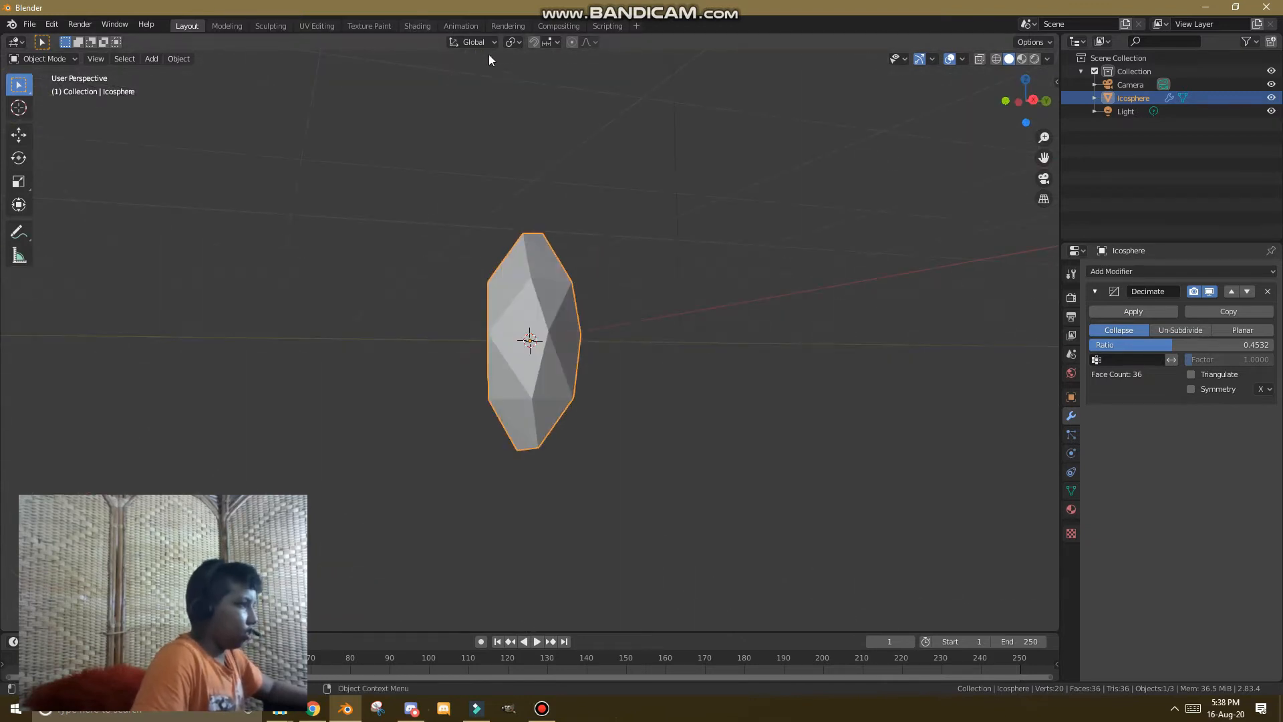
# In the Shading workspace, give the icosphere a new material with Transmission set to 1.000.
pyautogui.click(425, 27)
pyautogui.moveTo(562, 173); pyautogui.dragTo(703, 194, button='middle')
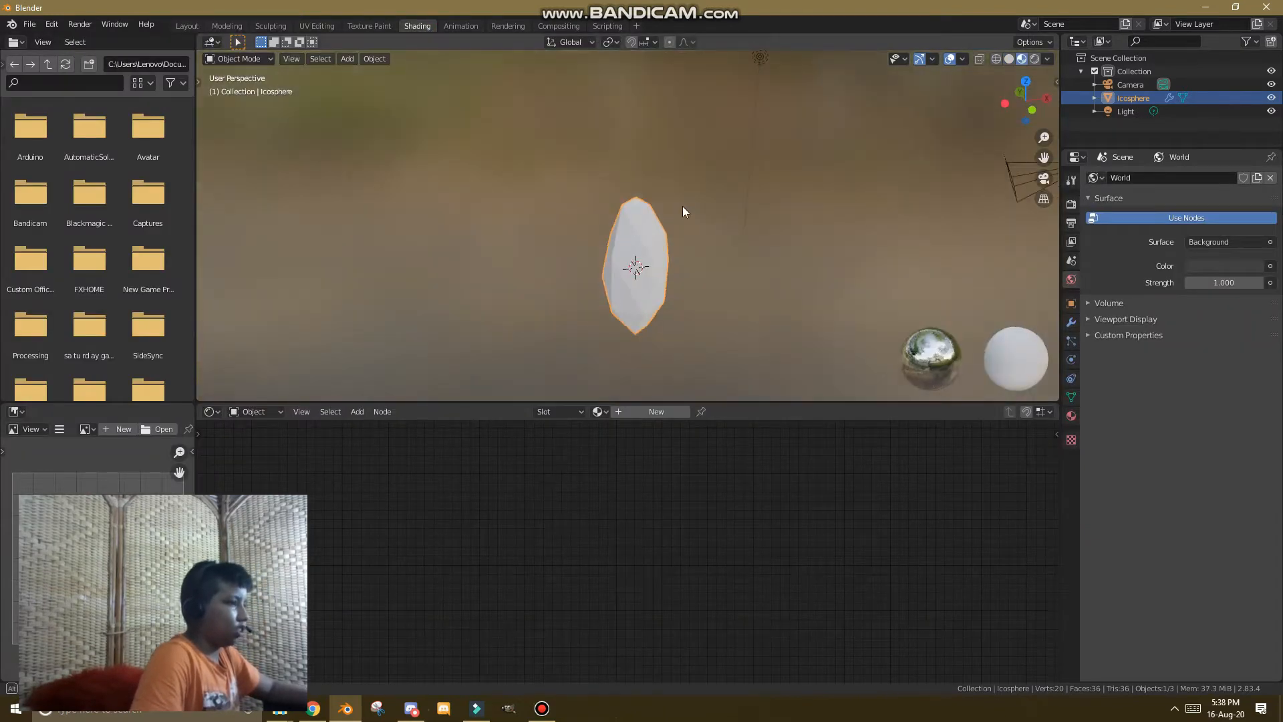
pyautogui.click(654, 411)
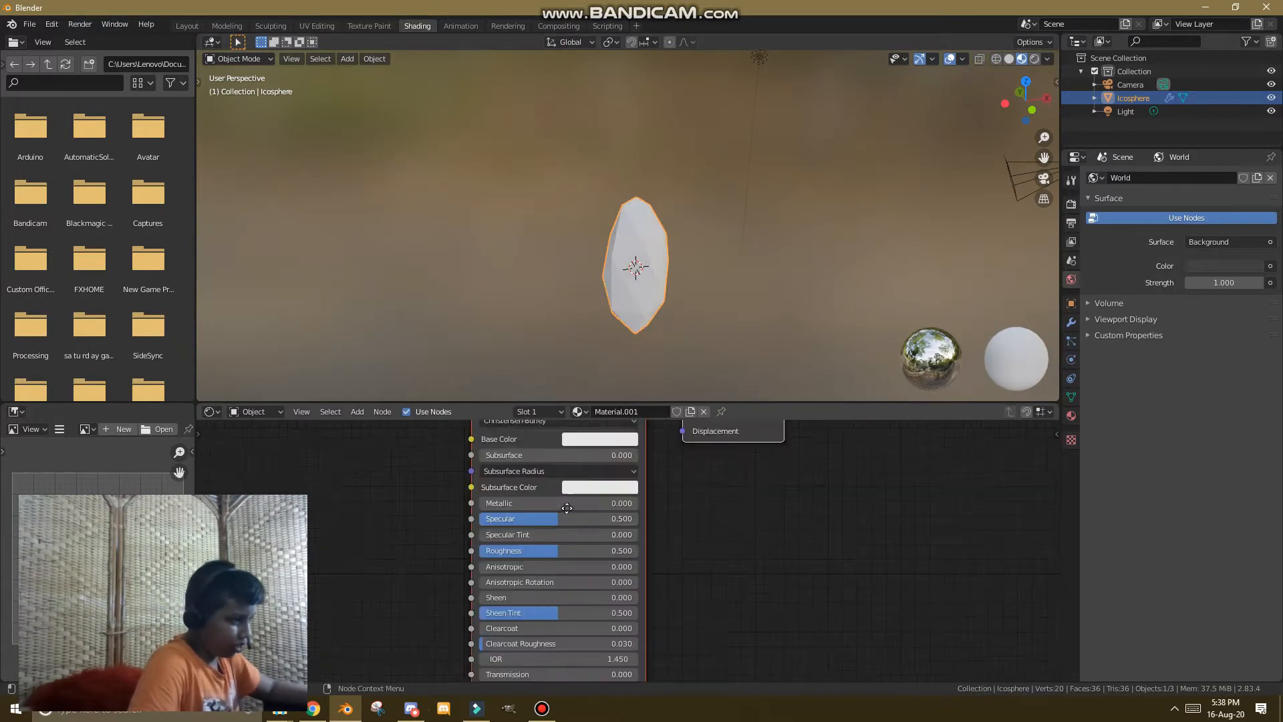
pyautogui.moveTo(593, 588); pyautogui.dragTo(697, 589)
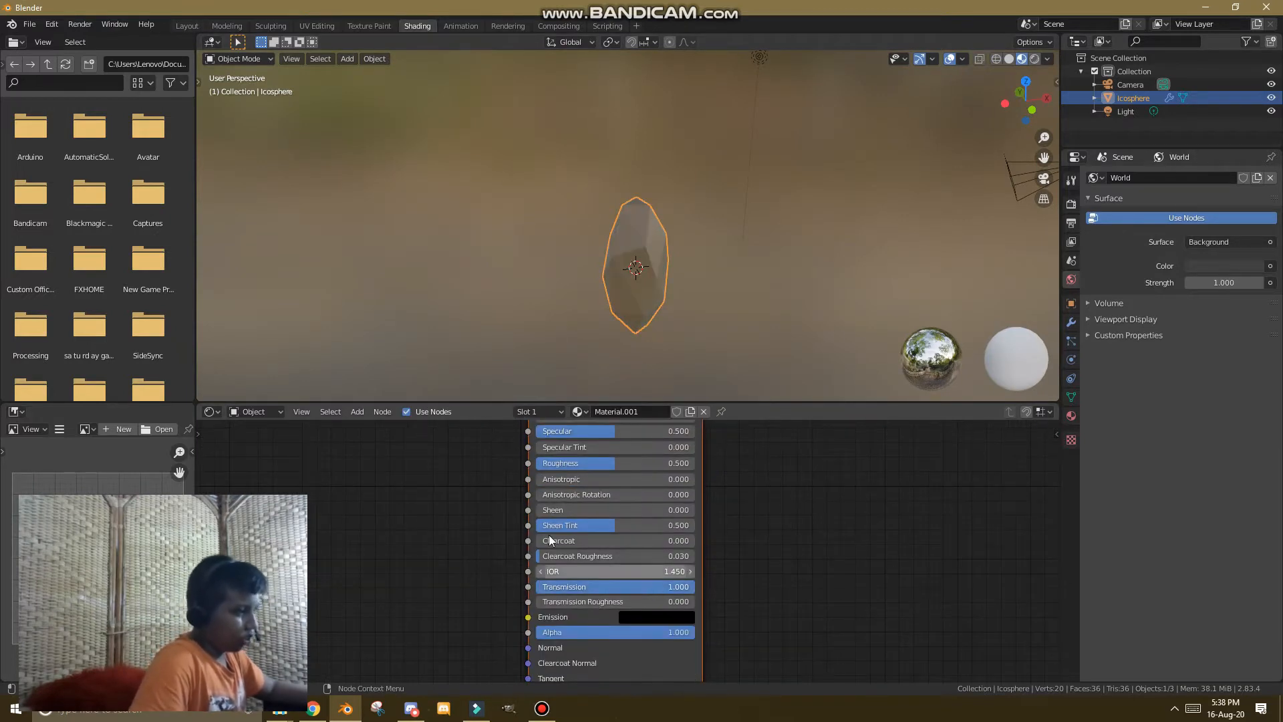
# Duplicate the icosphere in place and scale the copy down uniformly to about 0.85 inside the original.
pyautogui.scroll(1, 815, 499)
pyautogui.moveTo(758, 428); pyautogui.dragTo(782, 474, button='middle')
pyautogui.moveTo(683, 676); pyautogui.dragTo(786, 585, button='middle')
pyautogui.moveTo(645, 316); pyautogui.dragTo(709, 228, button='middle')
pyautogui.hotkey('shift', 'd')
pyautogui.rightClick(710, 227)
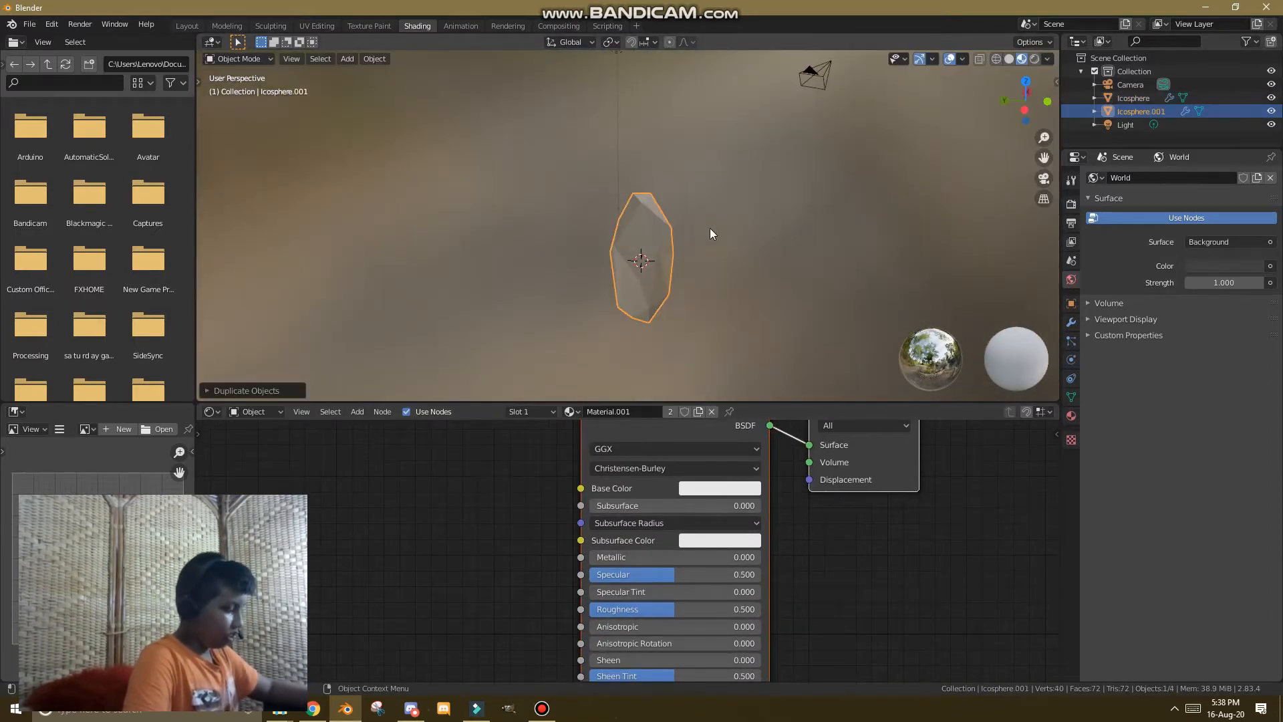
pyautogui.press('s')
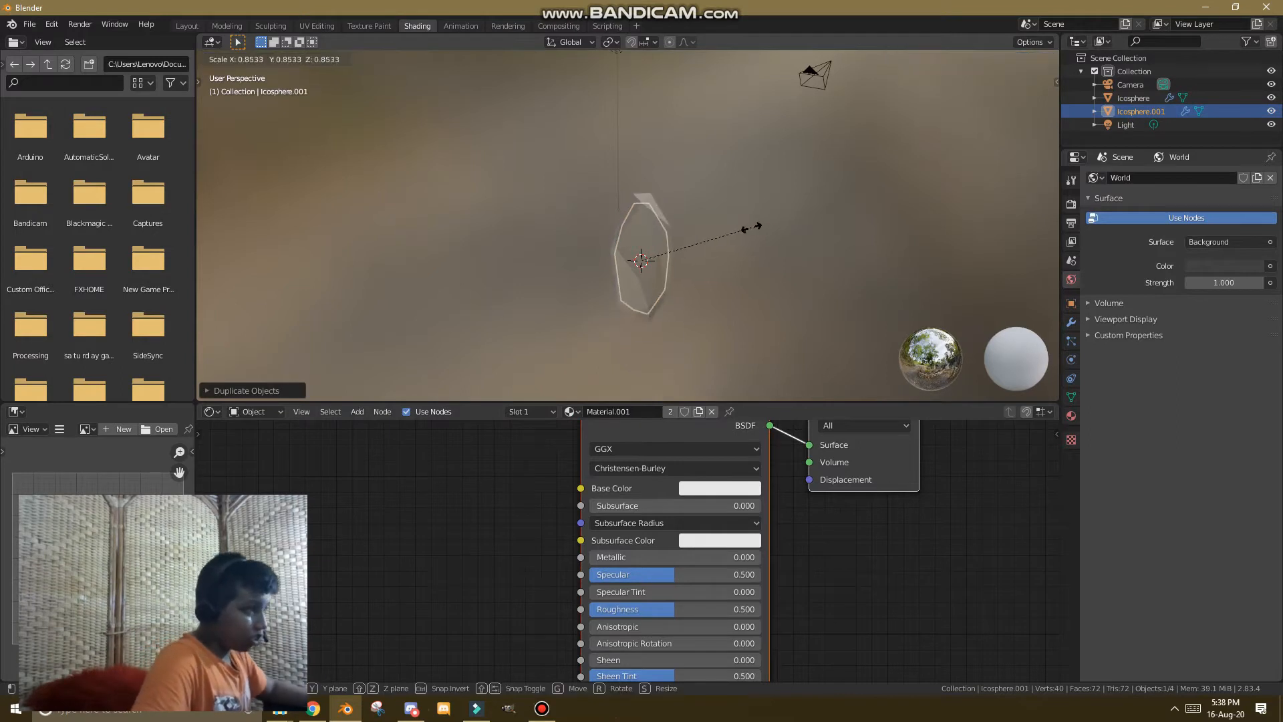
pyautogui.click(750, 229)
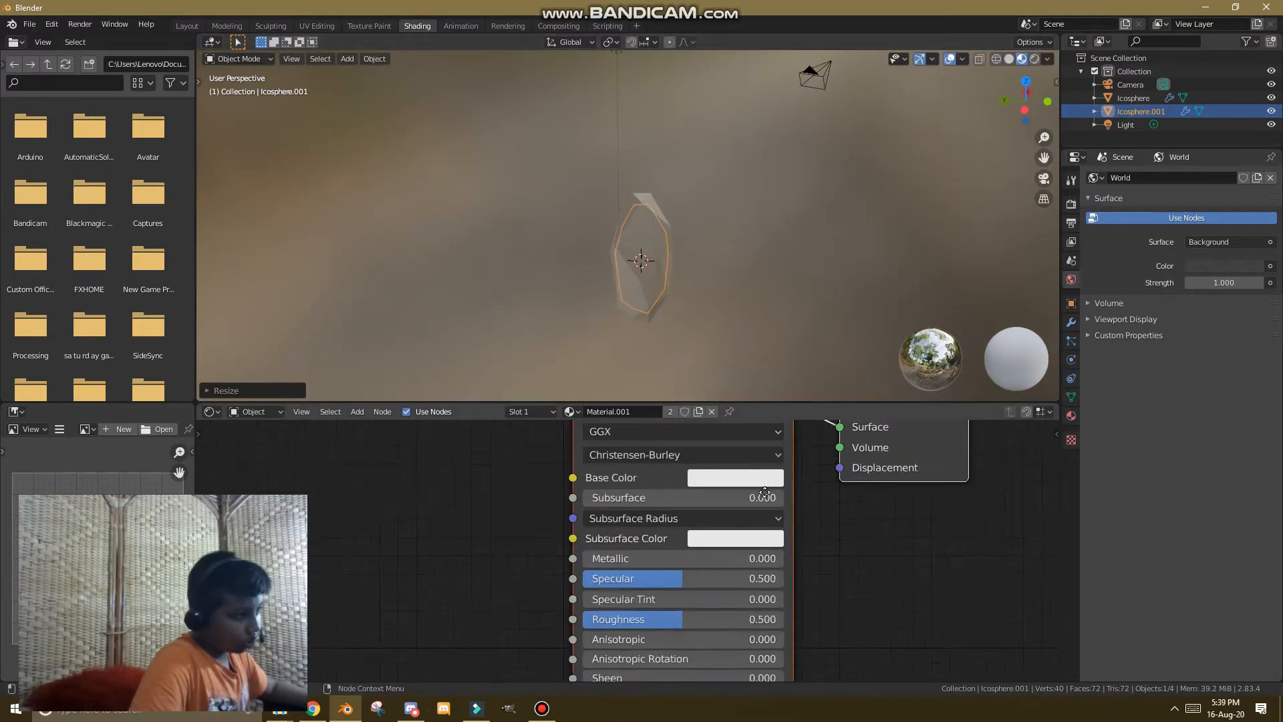
# Unlink the shared material from the inner icosphere copy and create a new material for it.
pyautogui.scroll(2, 667, 468)
pyautogui.click(712, 411)
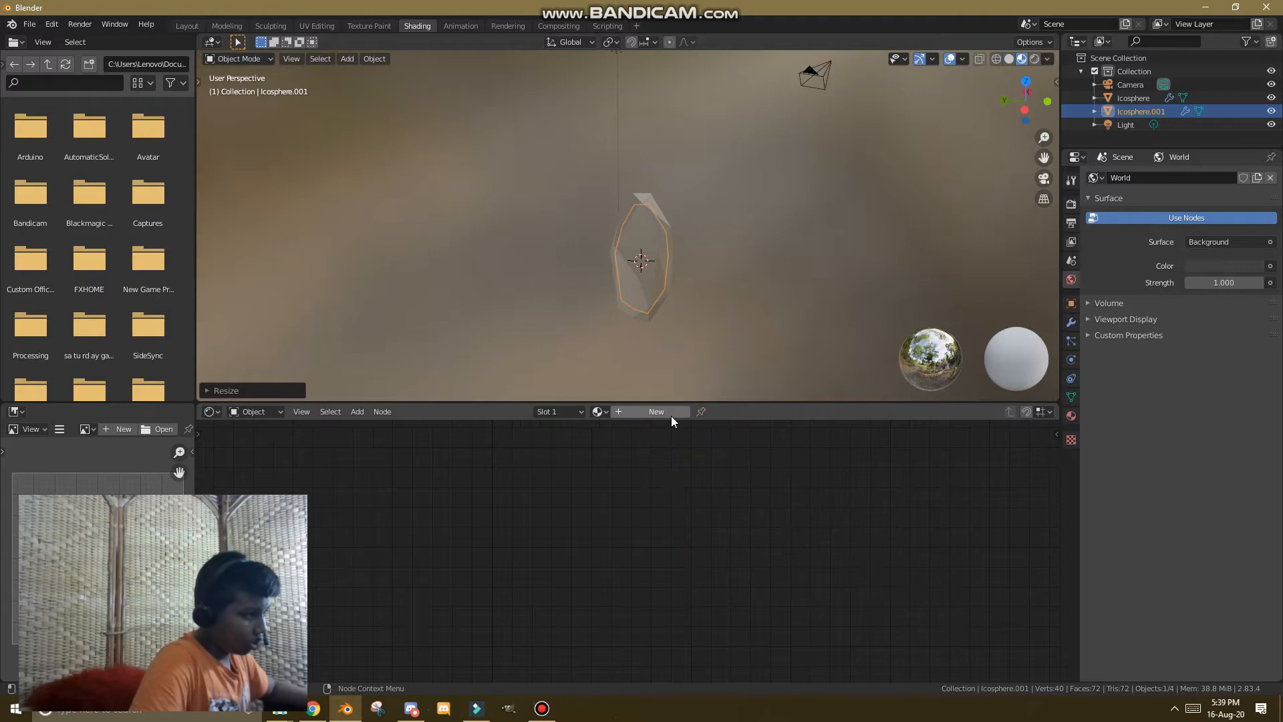
pyautogui.click(671, 413)
# Add a ColorRamp node to the inner material and link its Color output to the Principled BSDF's Base Color.
pyautogui.moveTo(552, 472); pyautogui.dragTo(584, 570, button='middle')
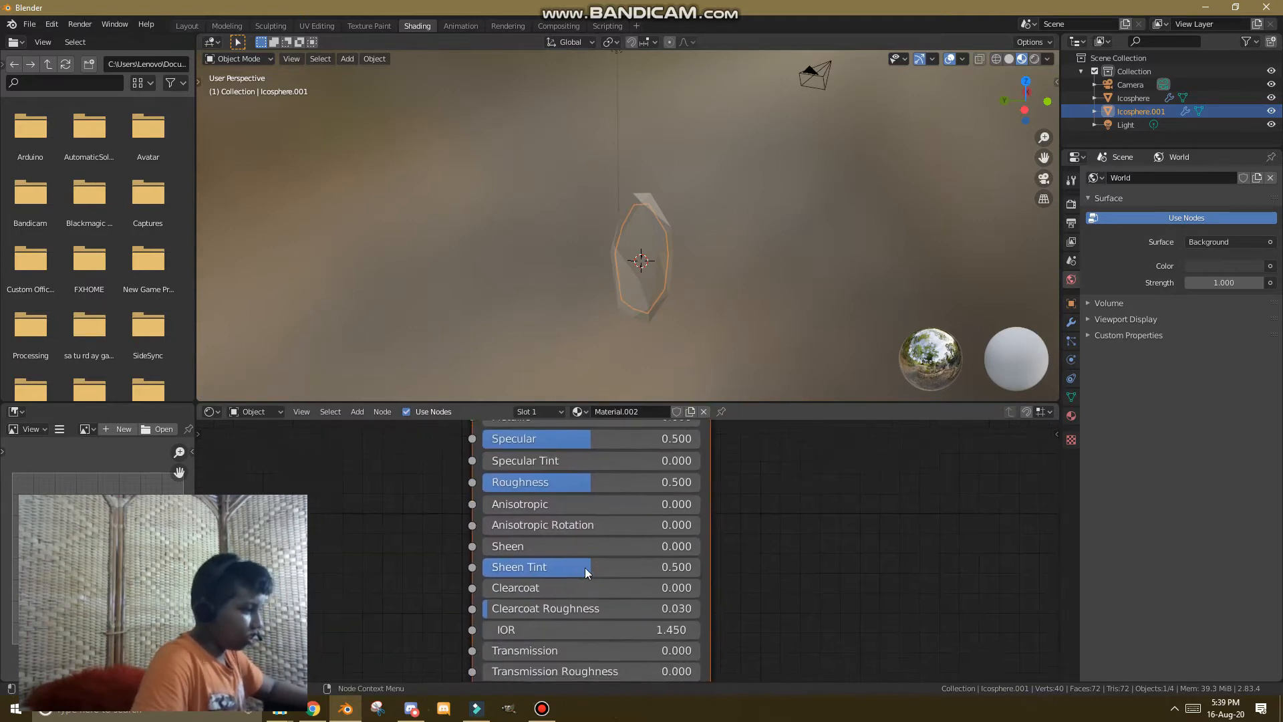
pyautogui.scroll(-3, 508, 498)
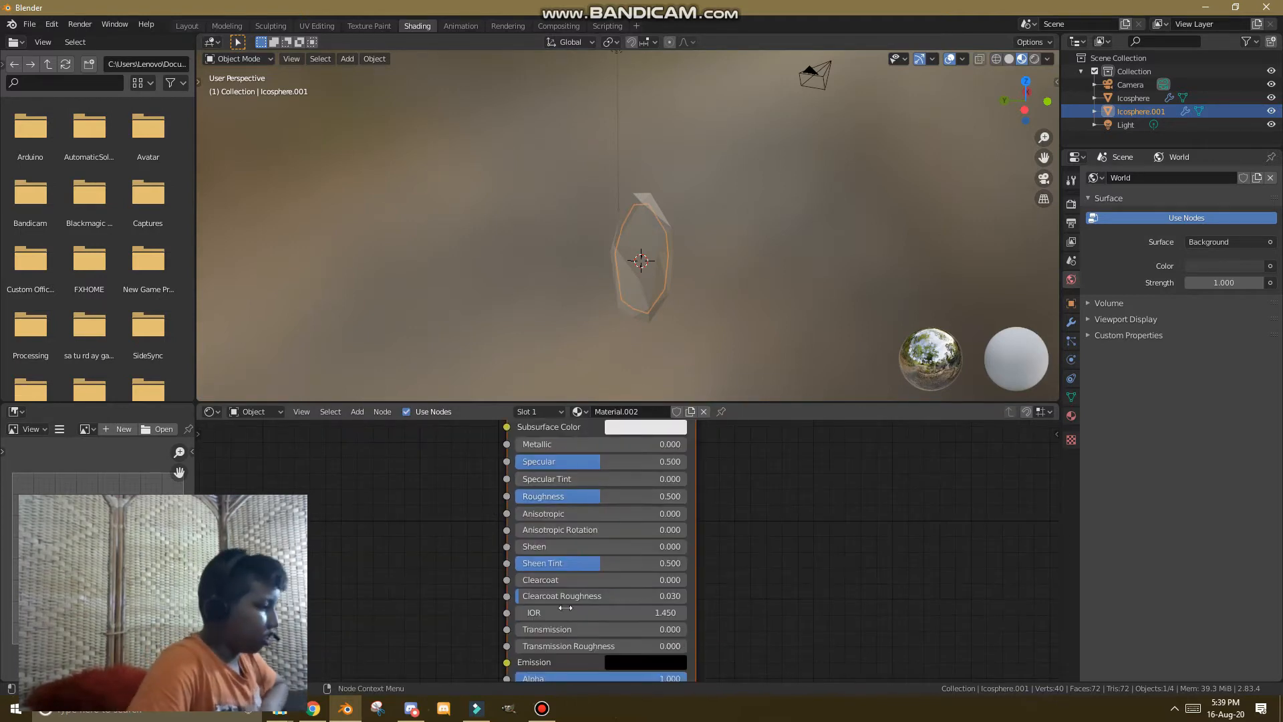
pyautogui.scroll(-3, 575, 572)
pyautogui.moveTo(575, 572); pyautogui.dragTo(722, 680, button='middle')
pyautogui.hotkey('shift', 'a')
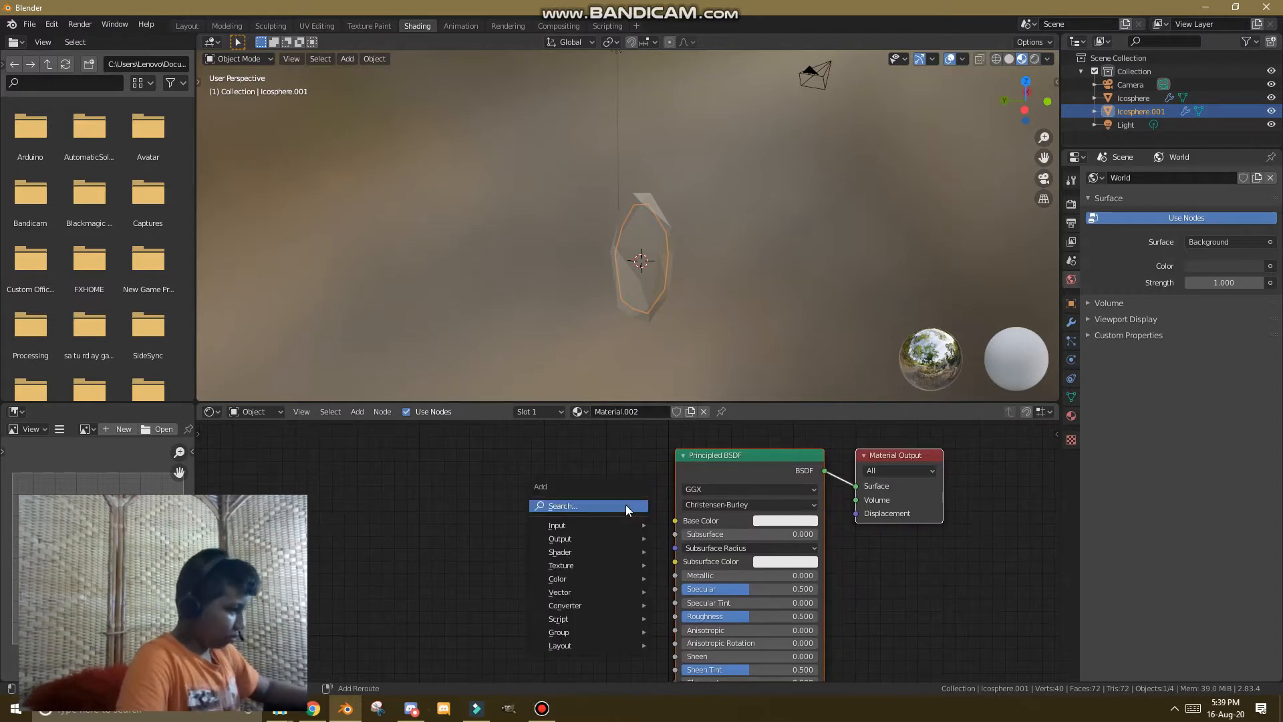
pyautogui.click(626, 504)
pyautogui.write('color')
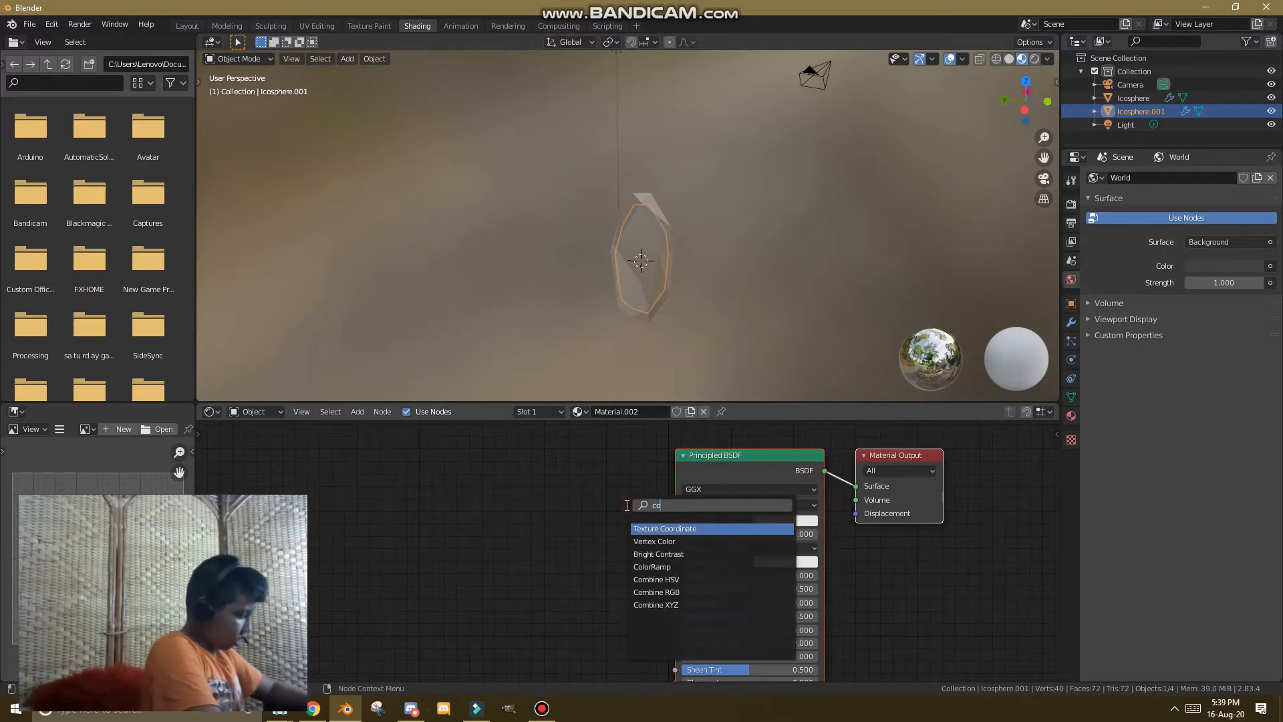
pyautogui.click(674, 542)
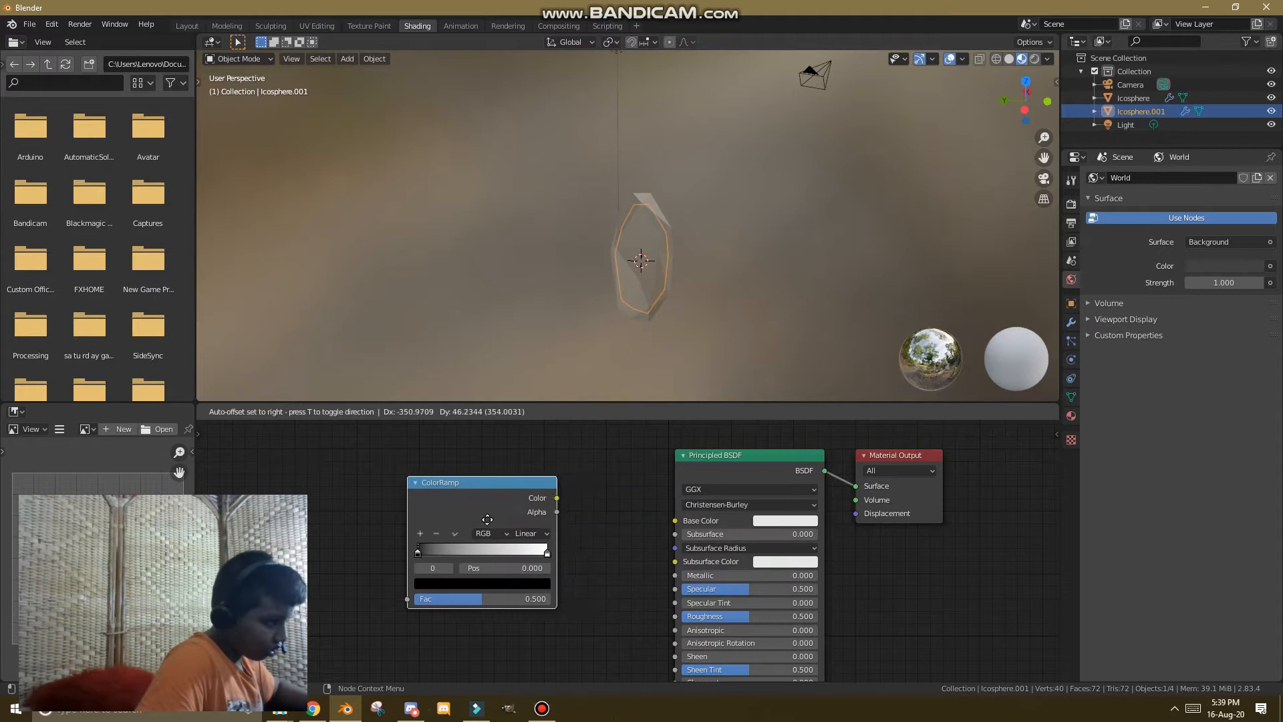
pyautogui.click(494, 515)
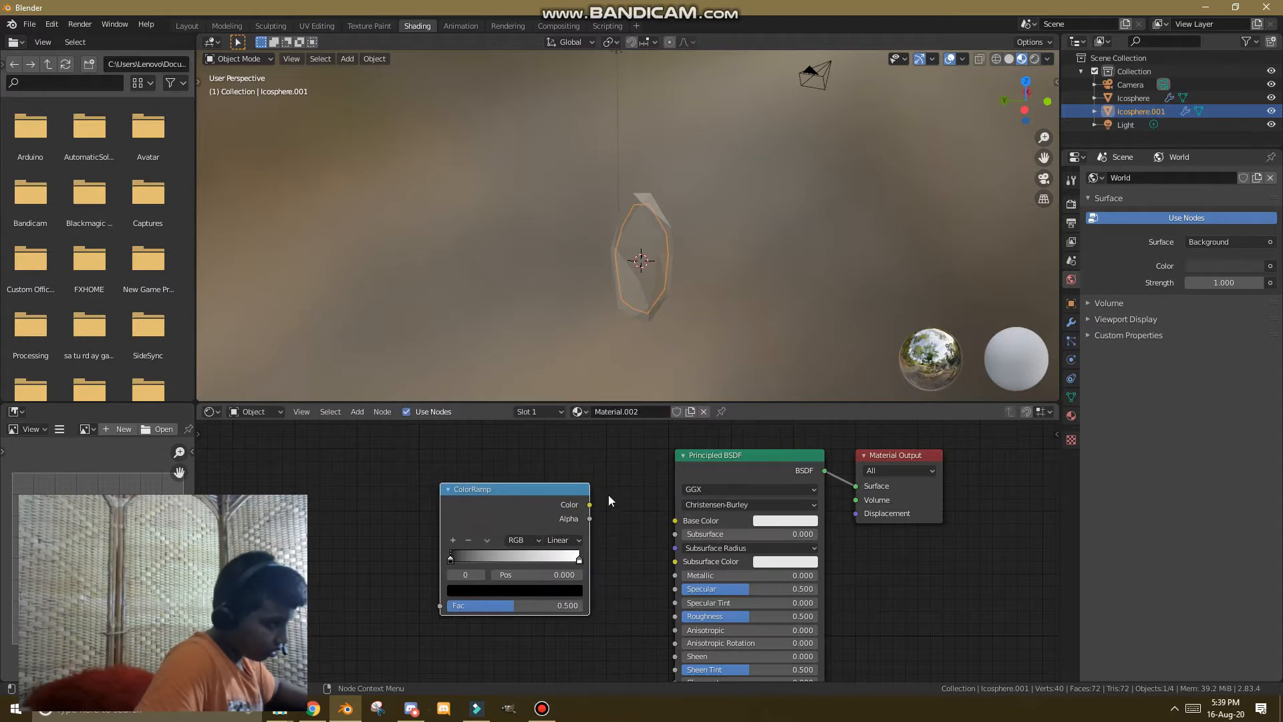
pyautogui.keyDown('shift'); pyautogui.click(732, 471); pyautogui.keyUp('shift')
pyautogui.press('f')
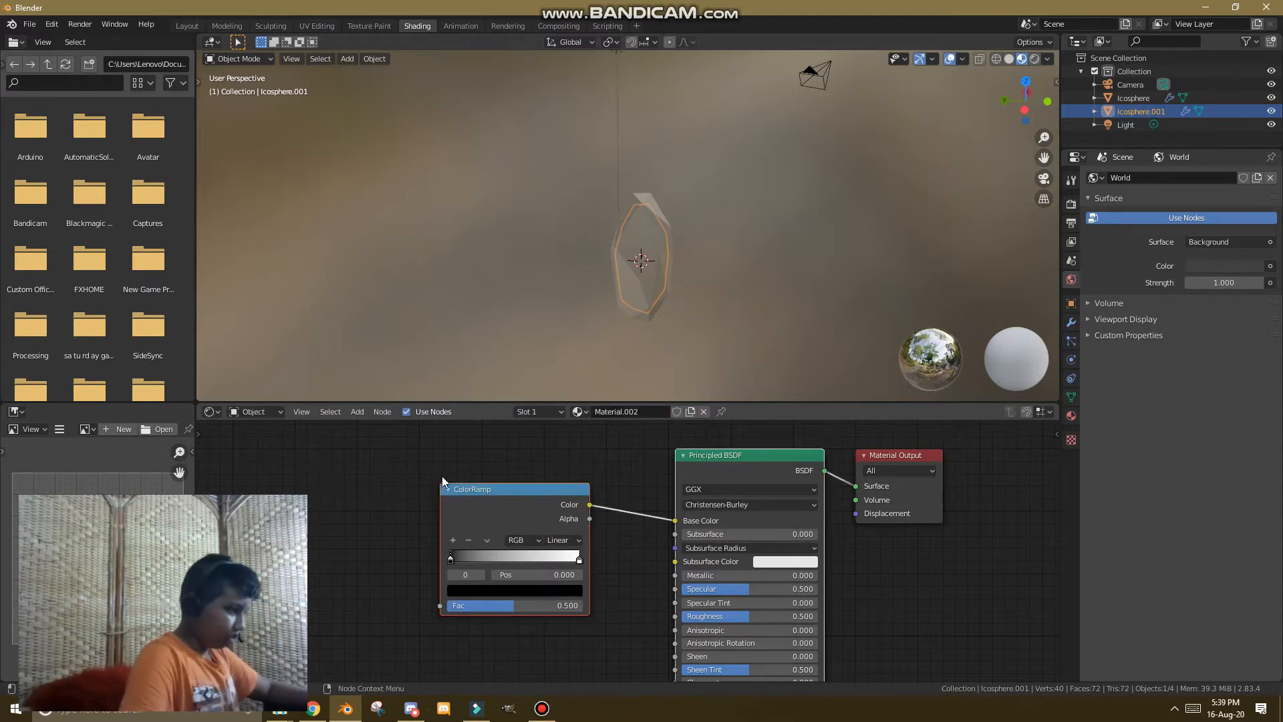
# Add a Gradient Texture linked from Color to the ColorRamp's Fac, and attach Texture Coordinate and Mapping nodes to its Vector input.
pyautogui.moveTo(489, 493); pyautogui.dragTo(588, 487)
pyautogui.hotkey('ctrl', 'z')
pyautogui.hotkey('shift', 'a')
pyautogui.click(446, 524)
pyautogui.write('gr')
pyautogui.click(508, 548)
pyautogui.click(516, 582)
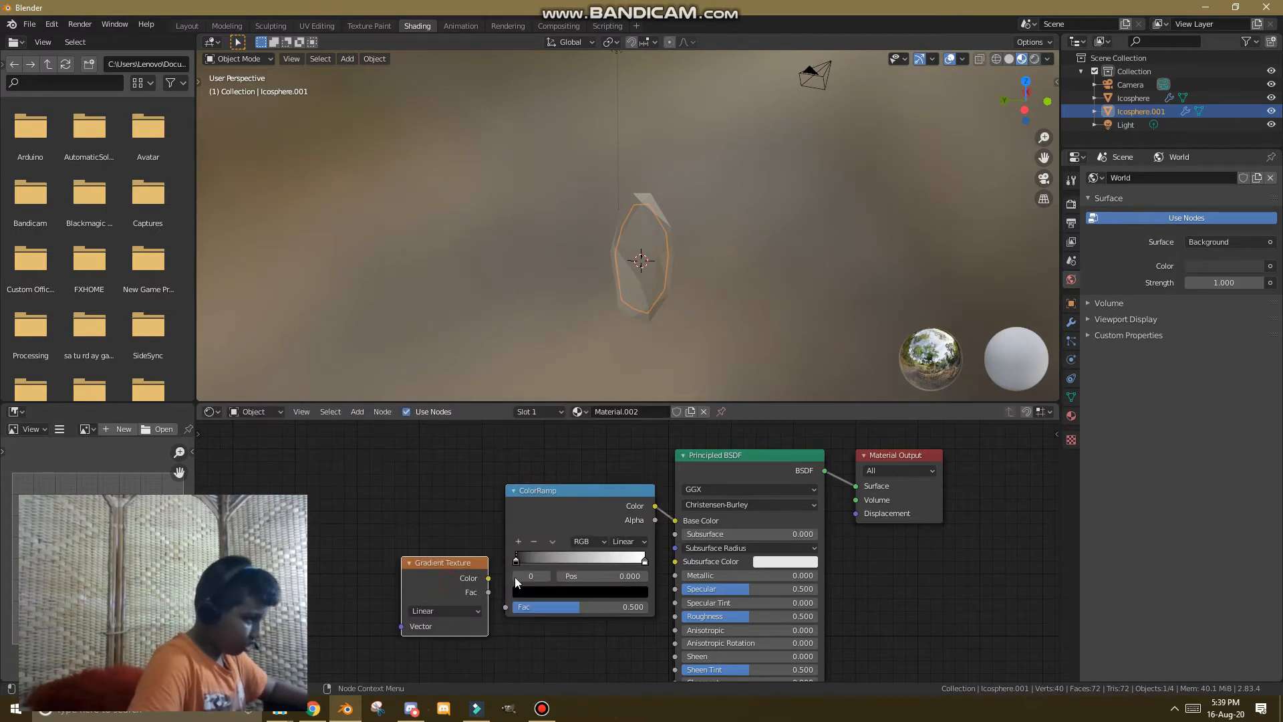
pyautogui.moveTo(504, 604); pyautogui.dragTo(506, 607)
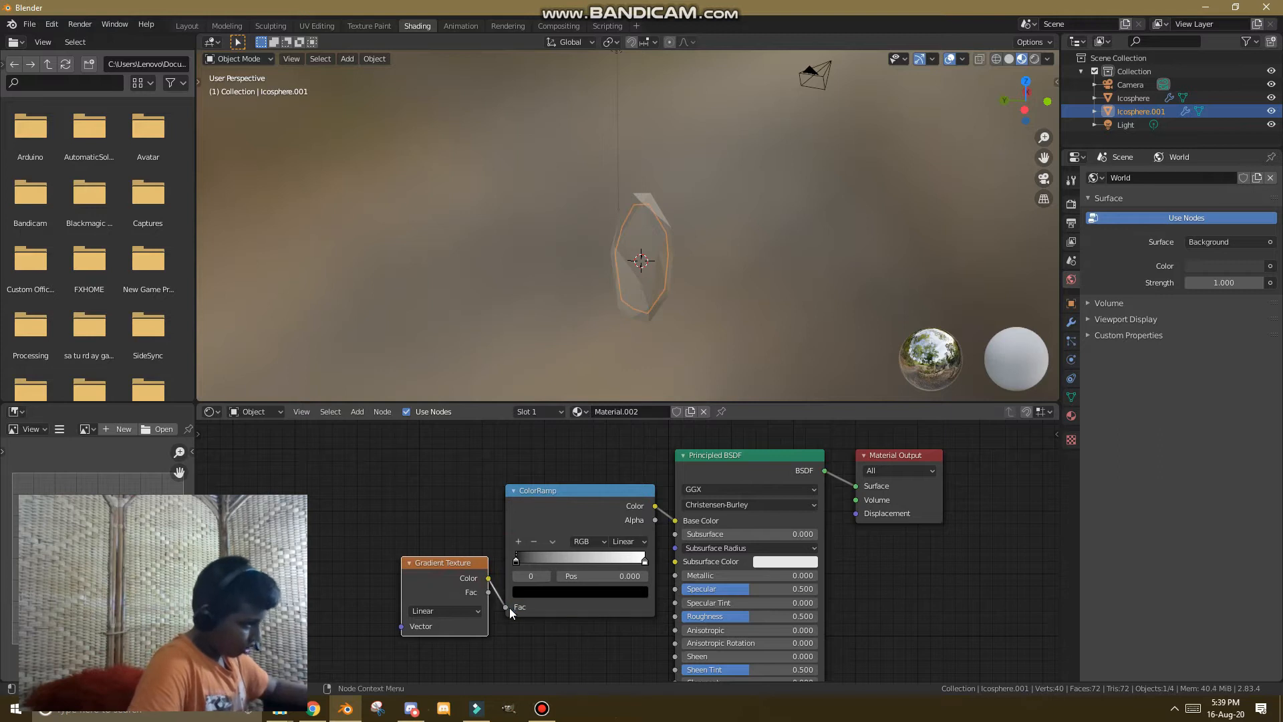
pyautogui.scroll(-2, 670, 581)
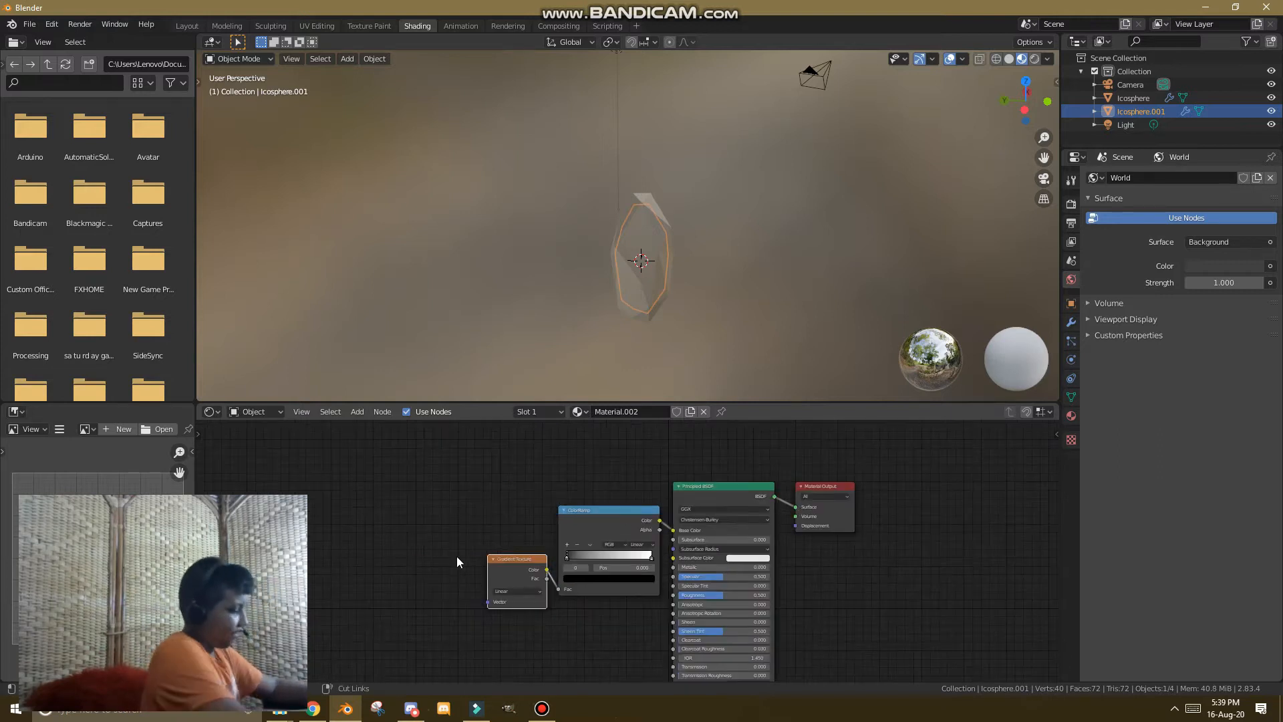
pyautogui.hotkey('ctrl', 't')
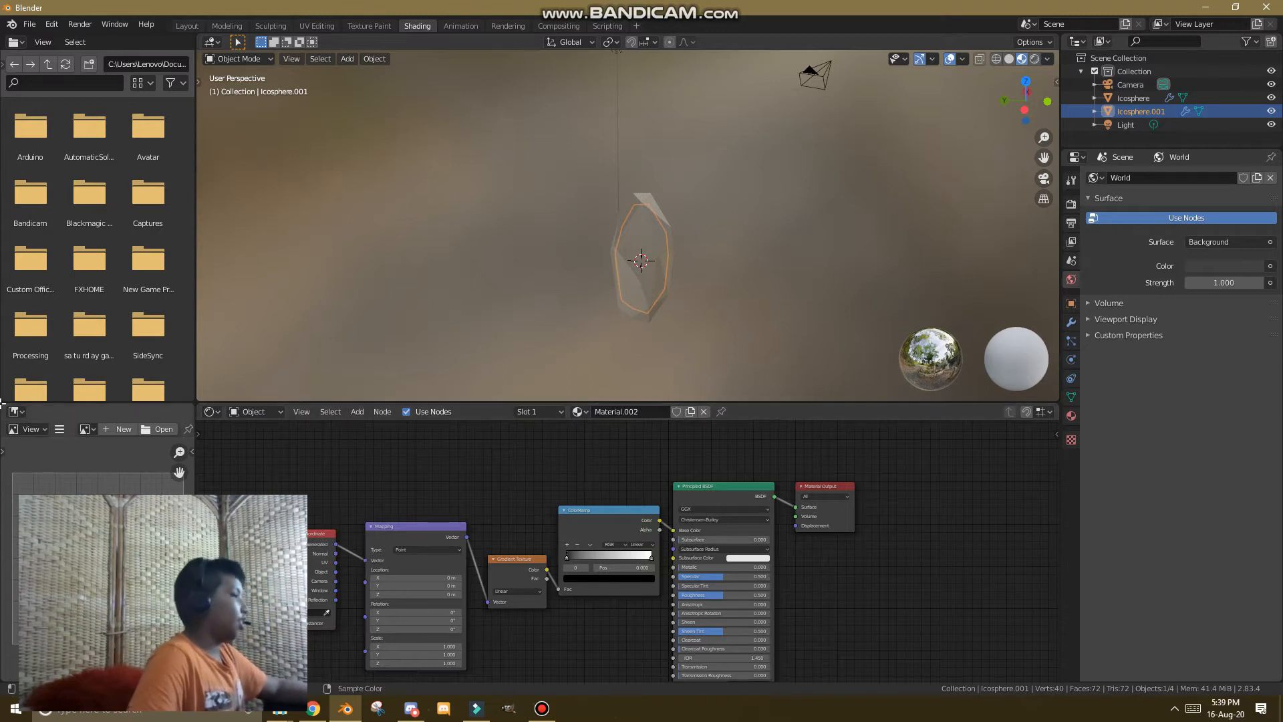
# Search the add-ons in the preferences for "node" to check the Node Wrangler add-on, and close the preferences.
pyautogui.click(52, 25)
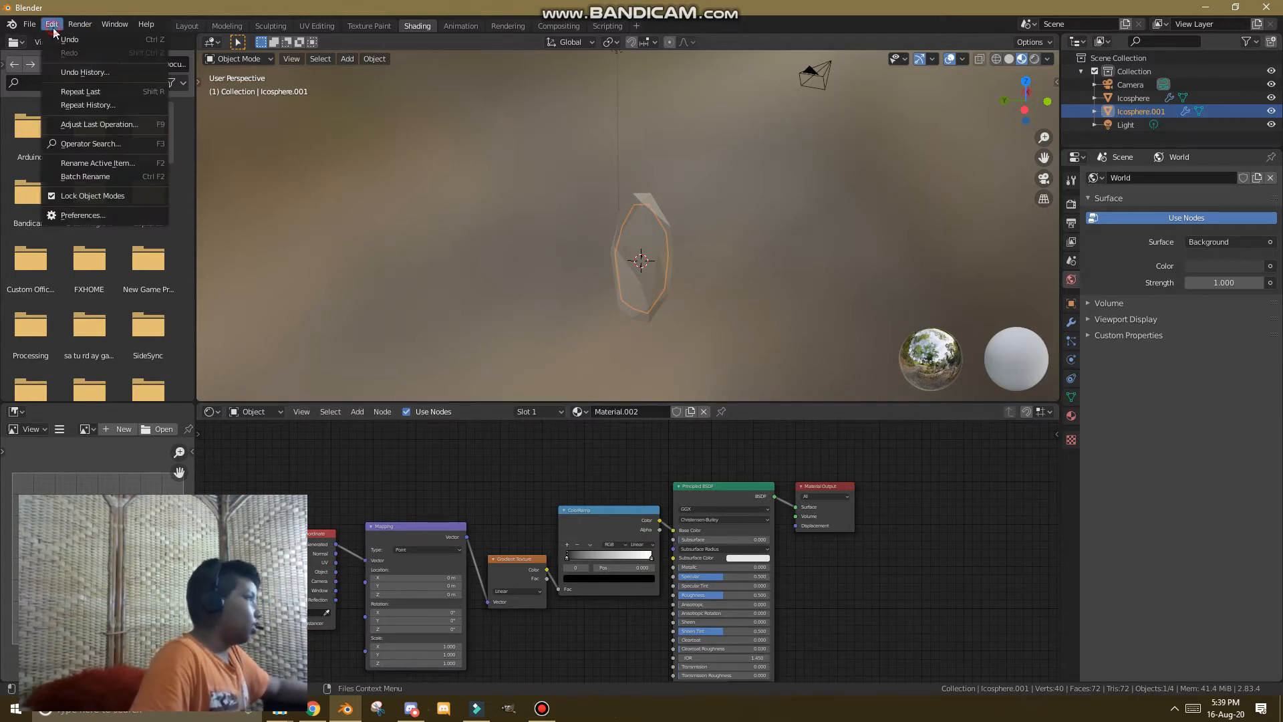
pyautogui.click(81, 214)
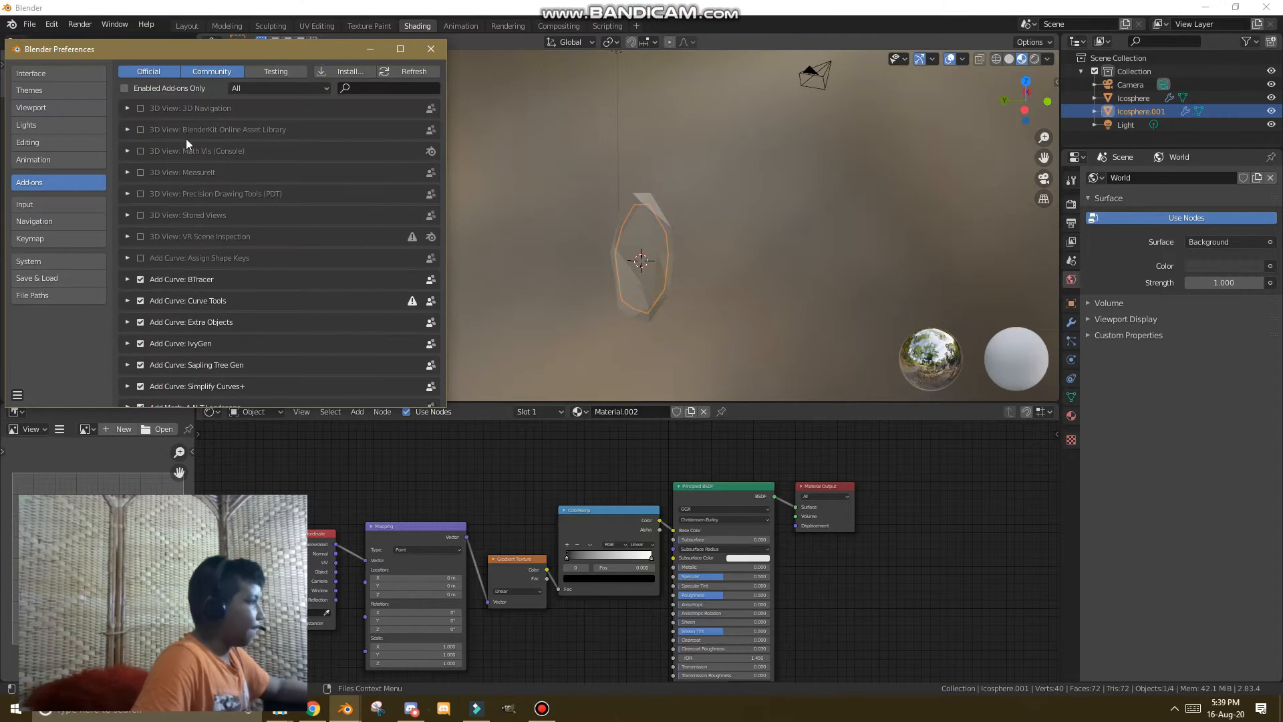
pyautogui.click(376, 88)
pyautogui.write('node')
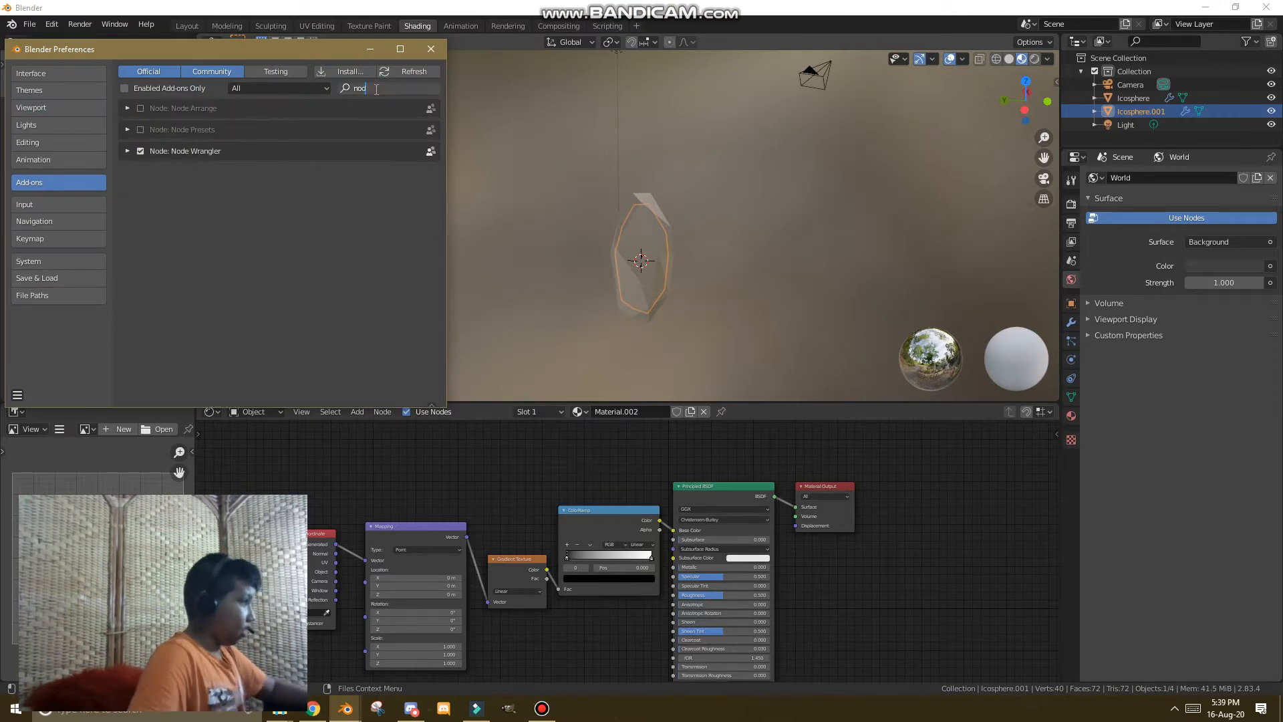
pyautogui.click(430, 48)
# Set the Gradient Texture's type to Quadratic.
pyautogui.scroll(2, 629, 551)
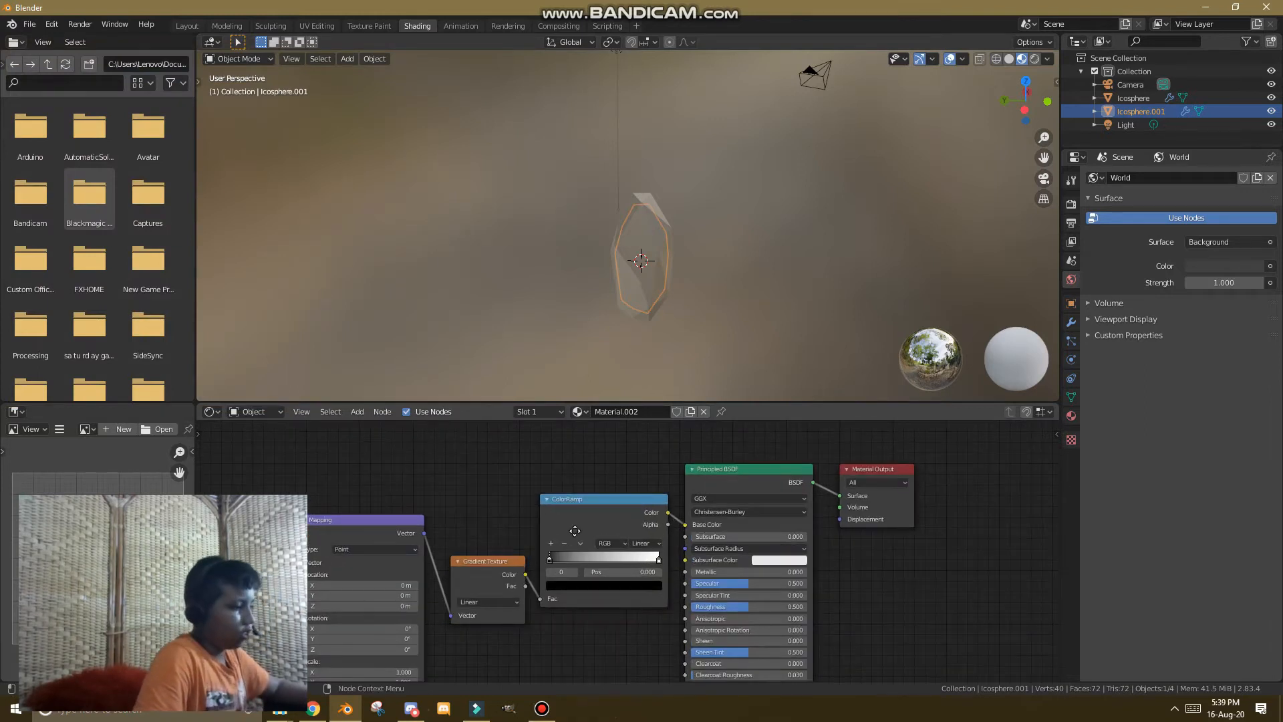
pyautogui.moveTo(575, 531); pyautogui.dragTo(510, 541, button='middle')
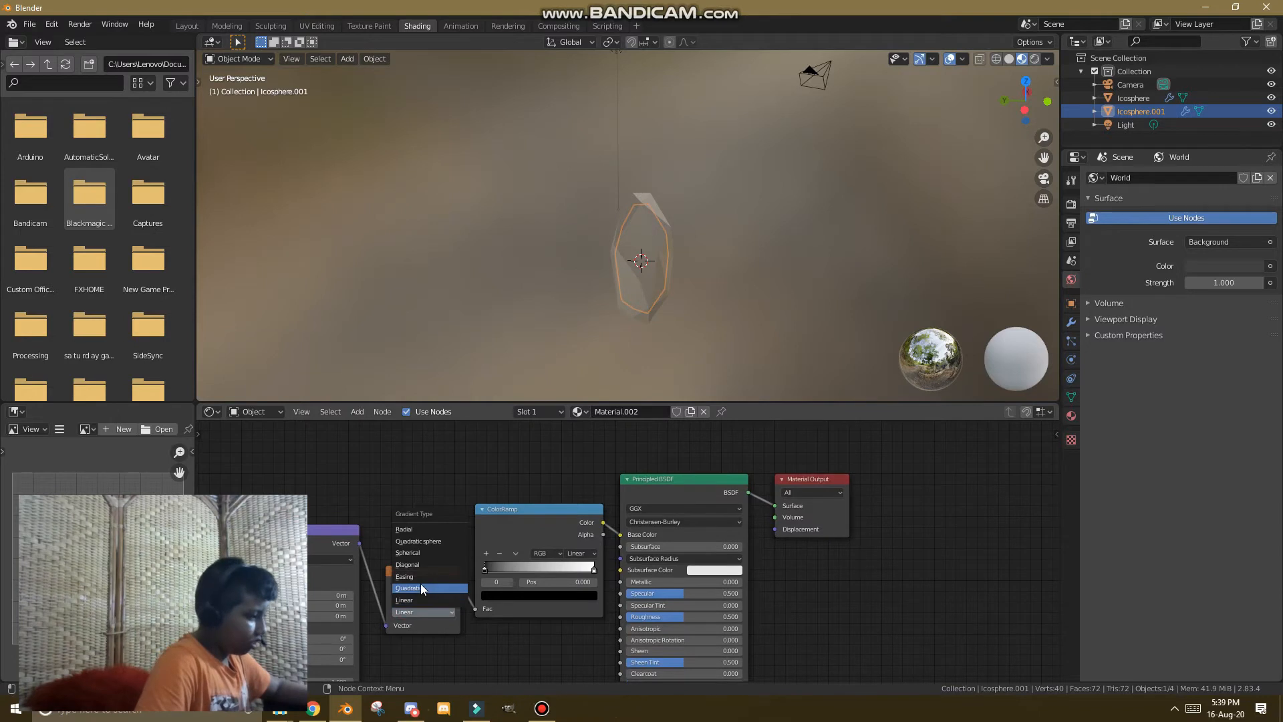
pyautogui.click(420, 587)
# Set the ColorRamp's first stop to pink with H 0.845, S 0.553 and V 0.858.
pyautogui.scroll(2, 508, 582)
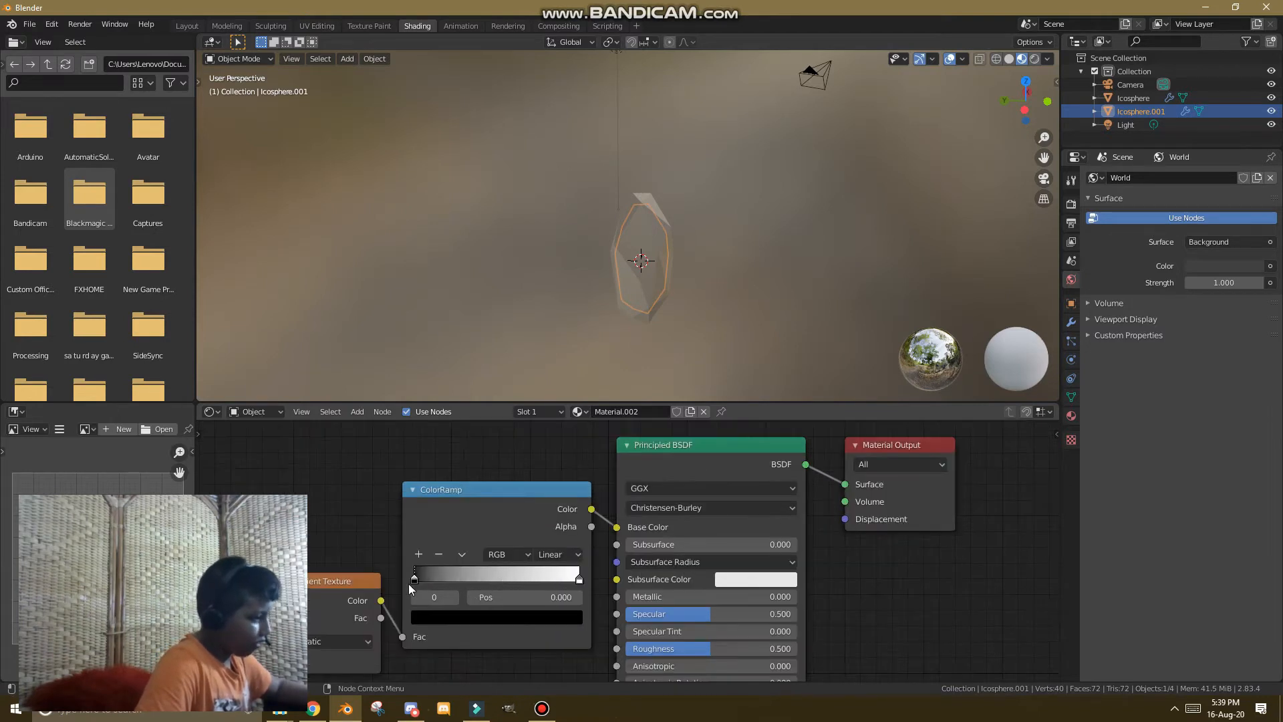
pyautogui.click(459, 617)
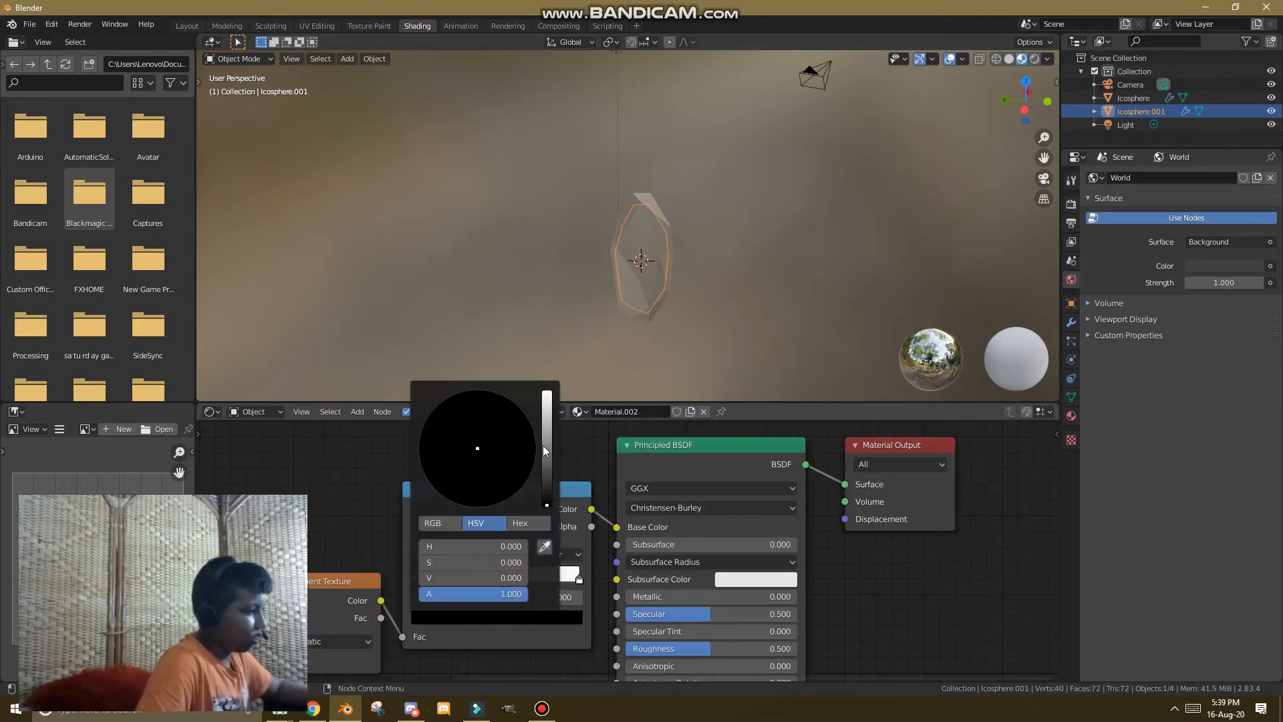
pyautogui.moveTo(542, 445); pyautogui.dragTo(547, 406)
pyautogui.click(507, 471)
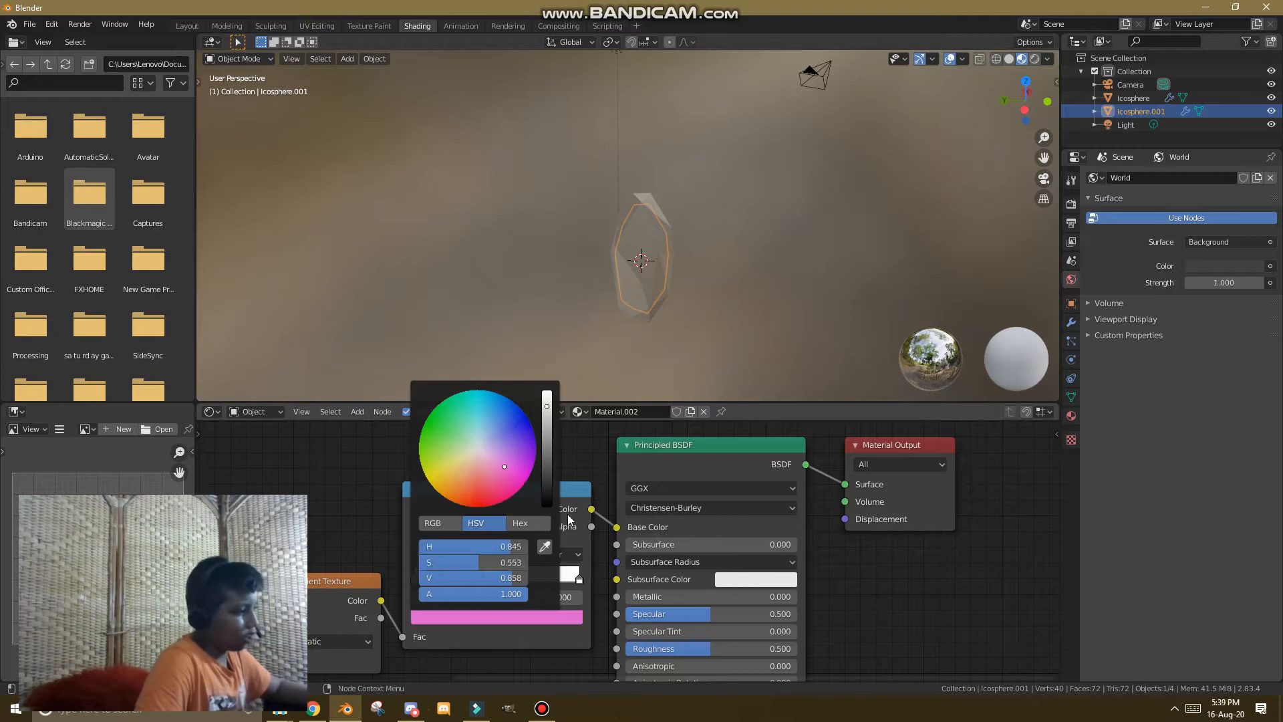
# Set the ColorRamp's last stop to cyan, and place the pink stop at 0.305 and the cyan stop at 0.532.
pyautogui.click(580, 579)
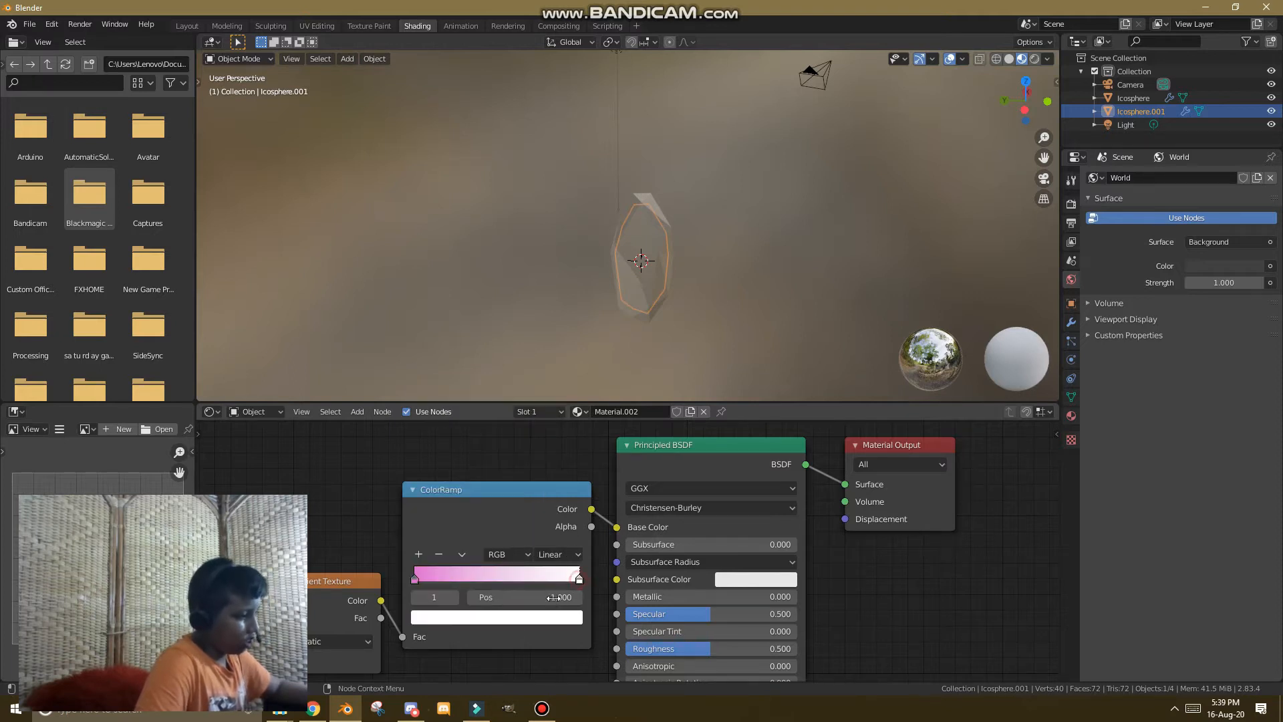
pyautogui.click(514, 618)
pyautogui.click(486, 417)
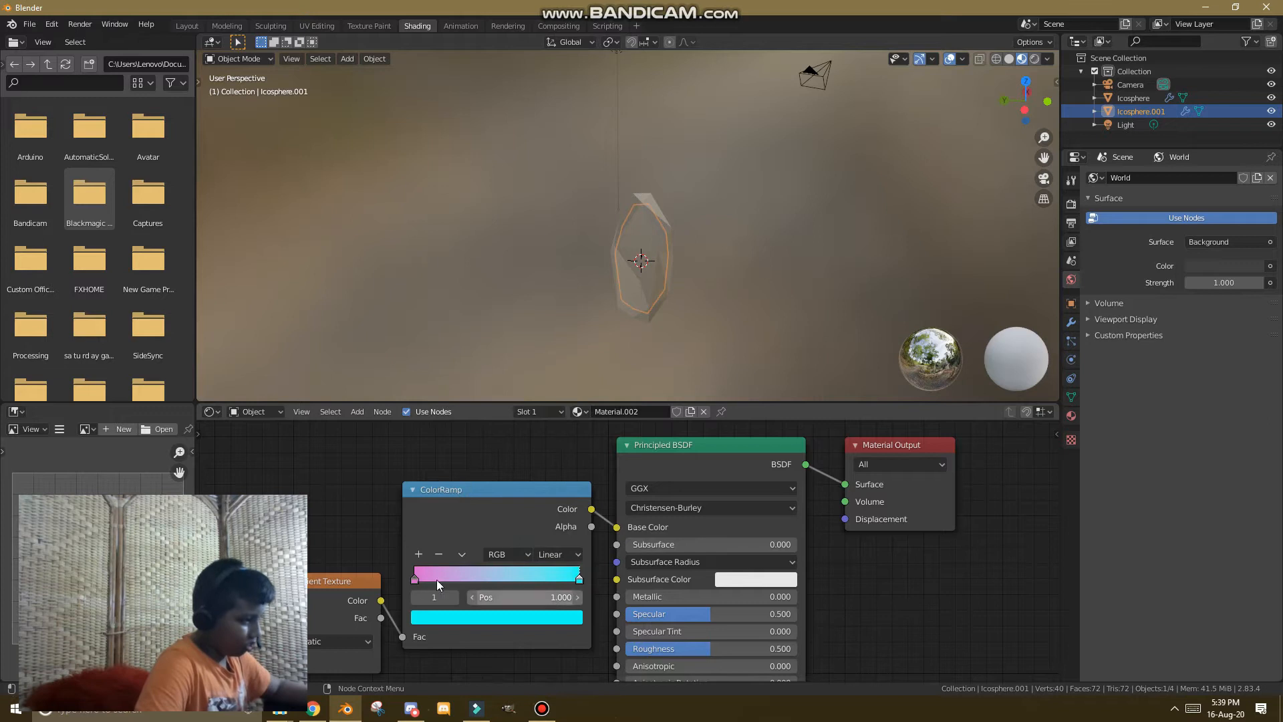
pyautogui.moveTo(416, 576); pyautogui.dragTo(446, 579)
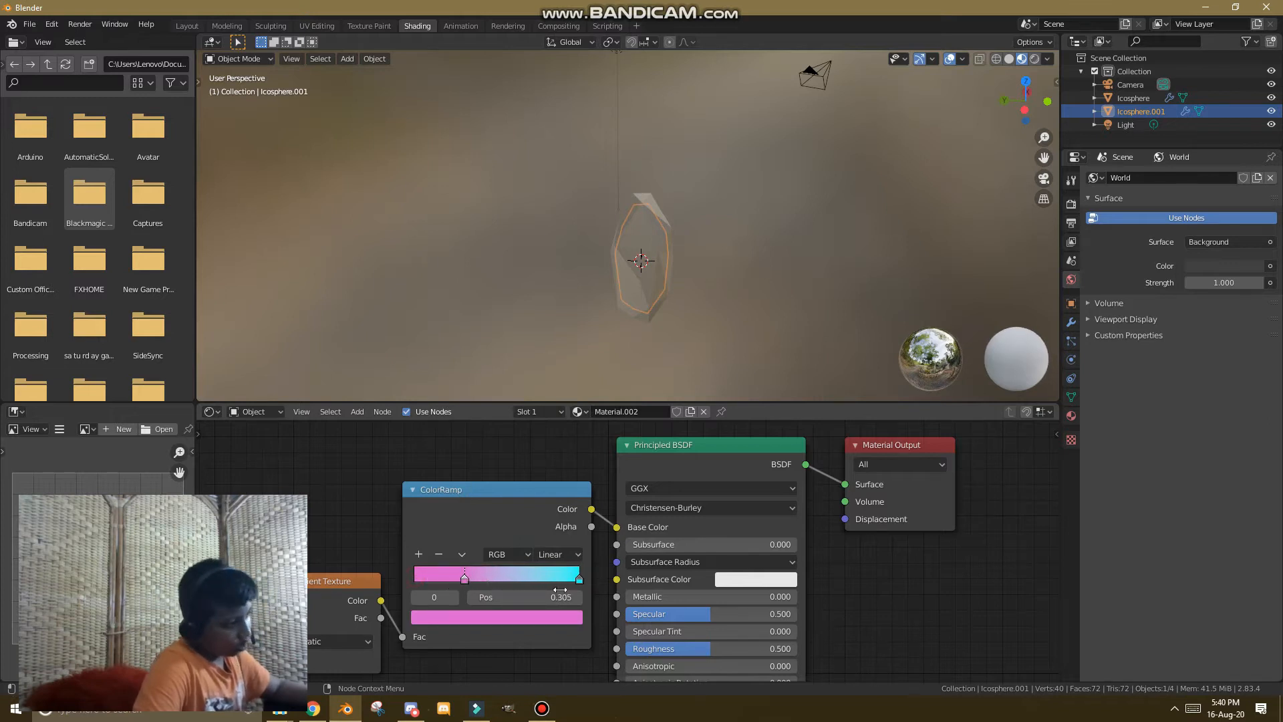
pyautogui.moveTo(579, 580); pyautogui.dragTo(500, 581)
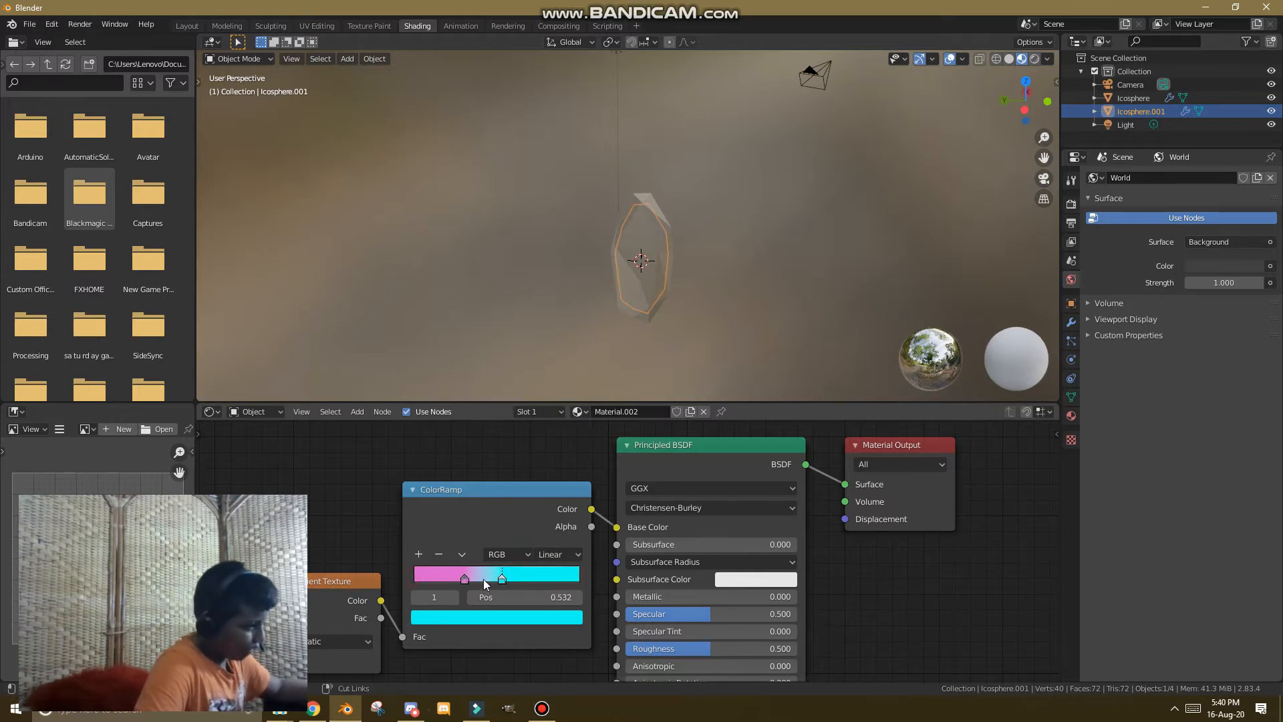
# Add a ColorRamp stop at 0.423 between pink and cyan, and colour it near-white.
pyautogui.click(499, 618)
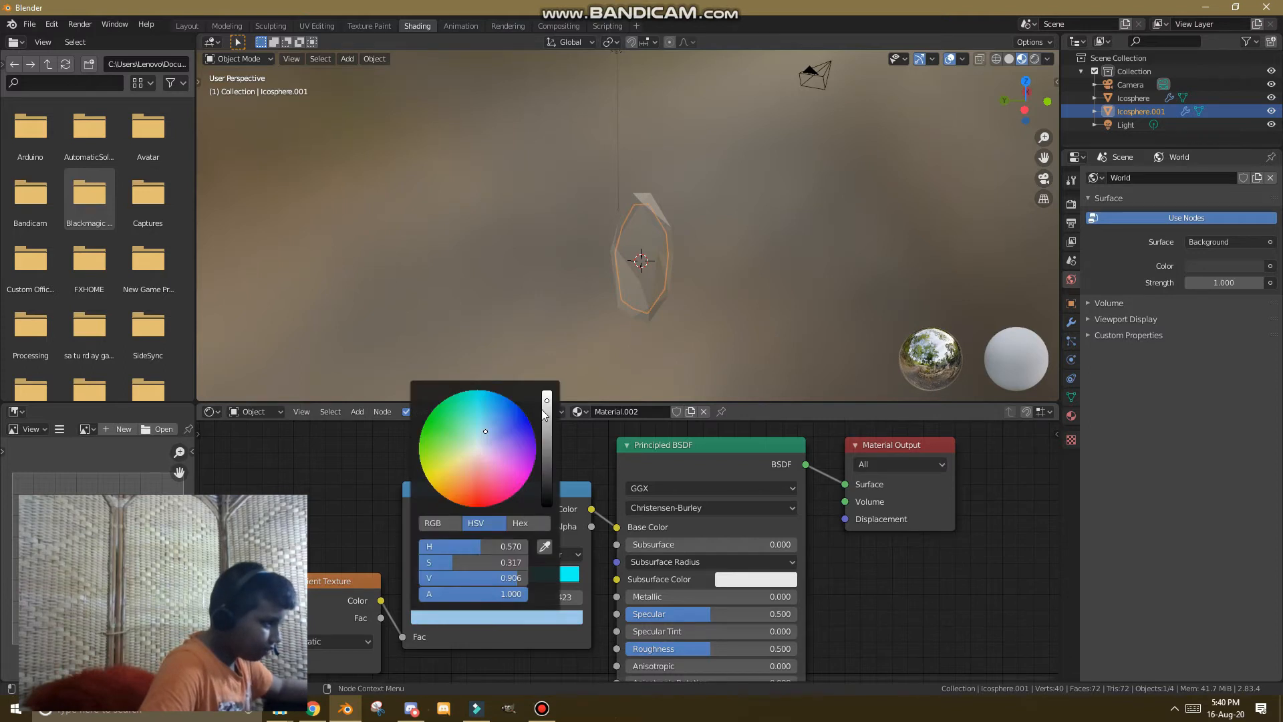
pyautogui.moveTo(543, 411); pyautogui.dragTo(552, 392)
pyautogui.click(472, 455)
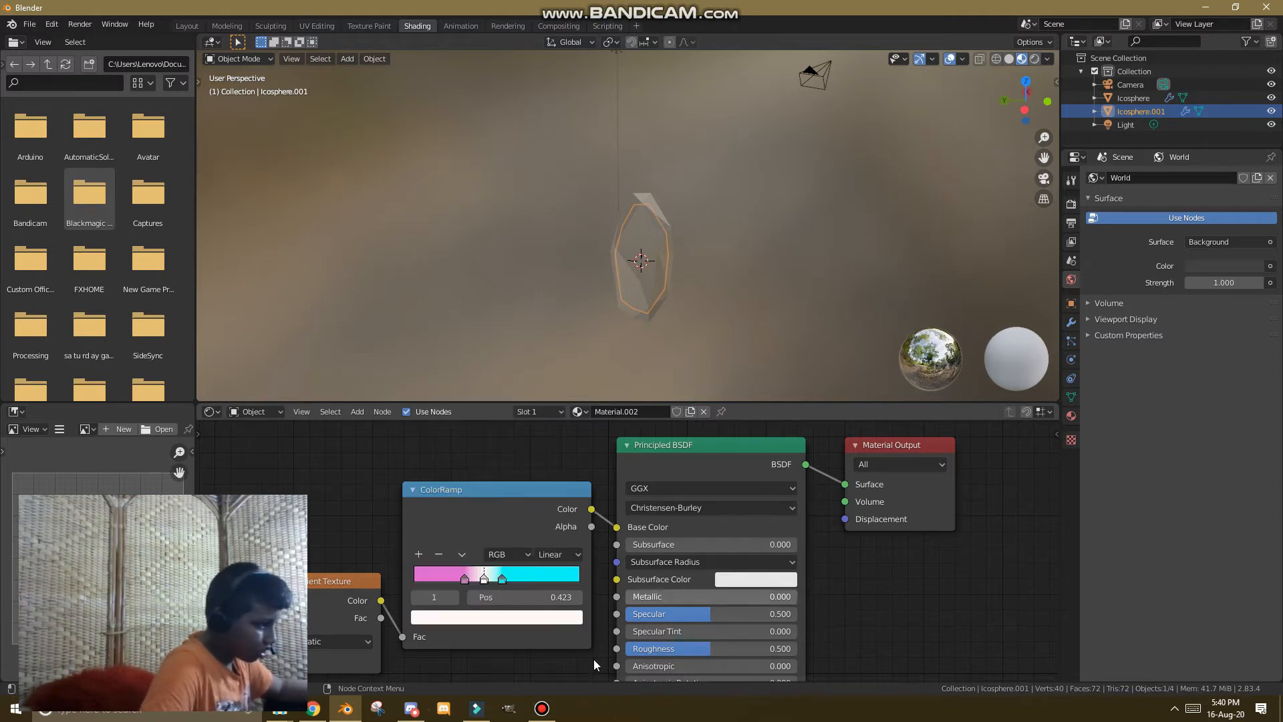
# Set the render engine to Cycles and display the viewport with rendered shading.
pyautogui.moveTo(716, 209); pyautogui.dragTo(973, 103, button='middle')
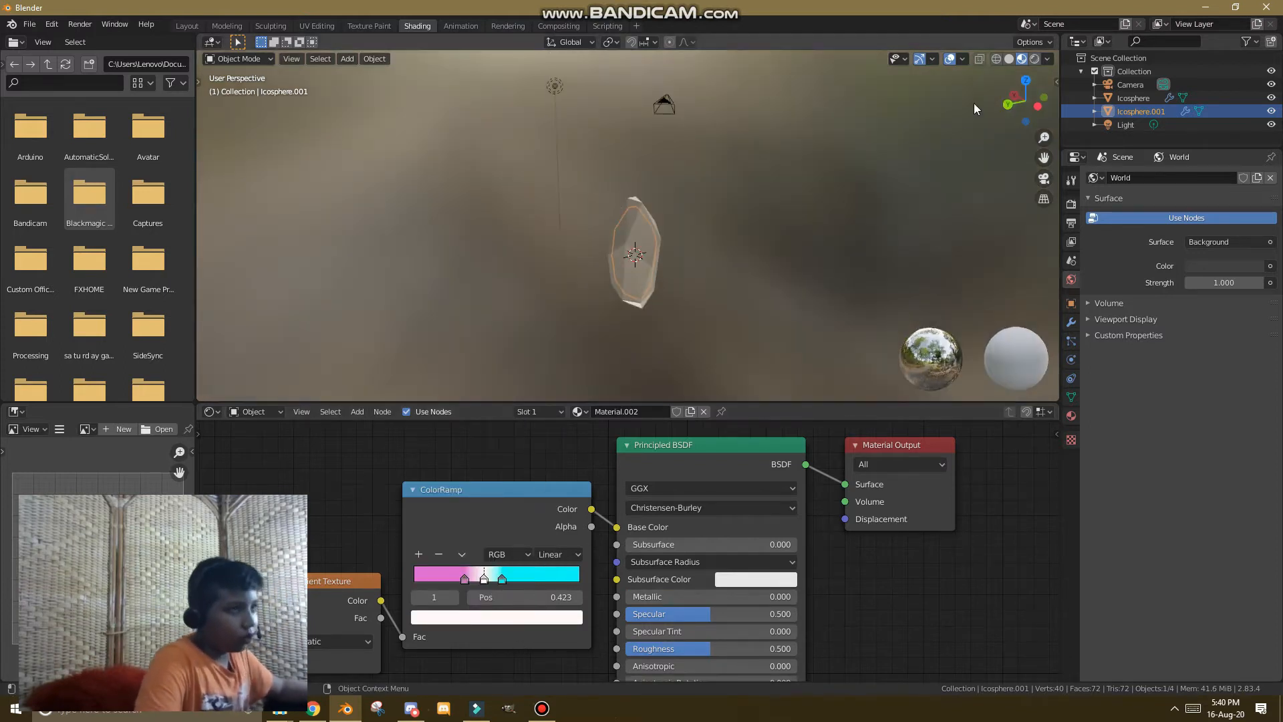
pyautogui.click(1072, 207)
pyautogui.click(1230, 178)
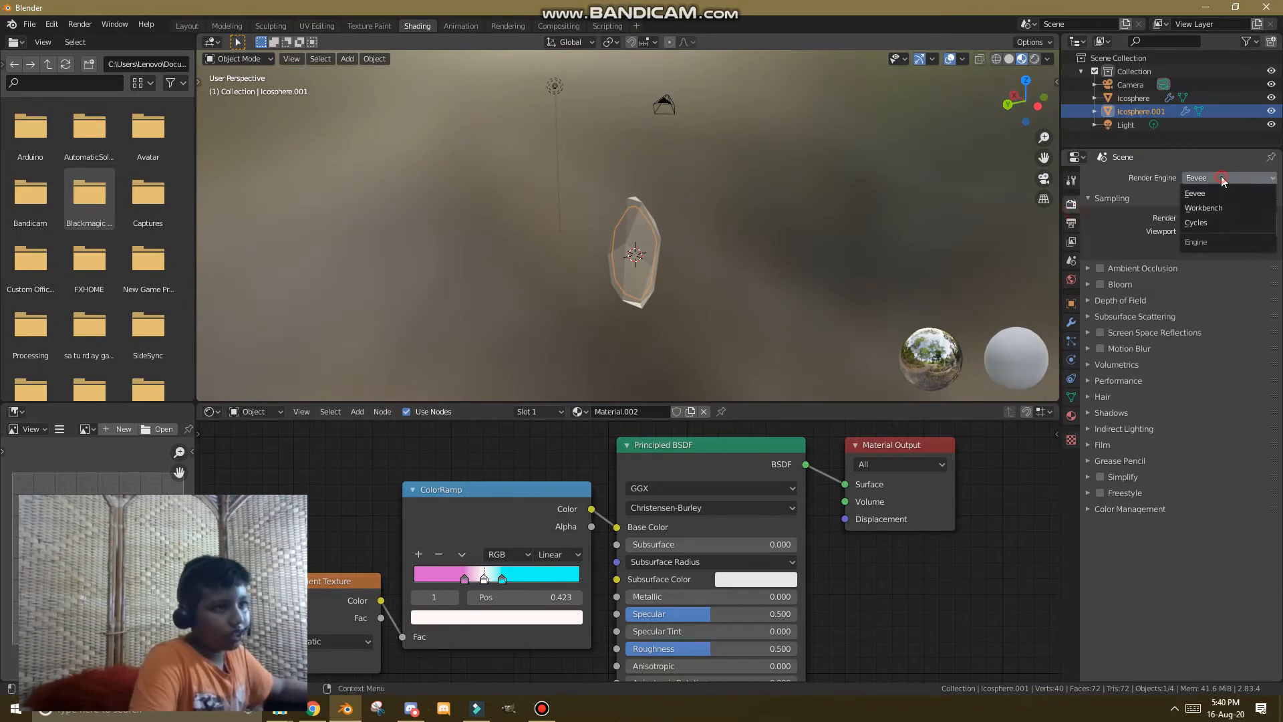
pyautogui.click(1192, 223)
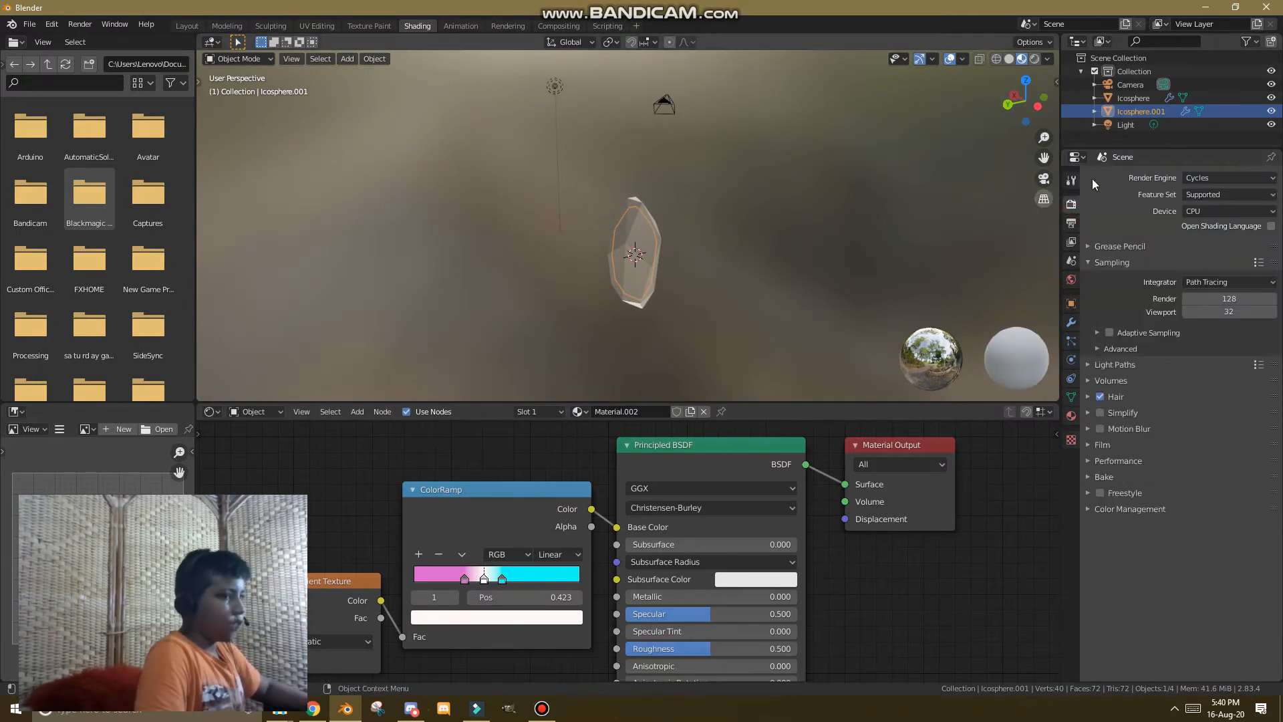
pyautogui.moveTo(454, 191); pyautogui.dragTo(836, 102, button='middle')
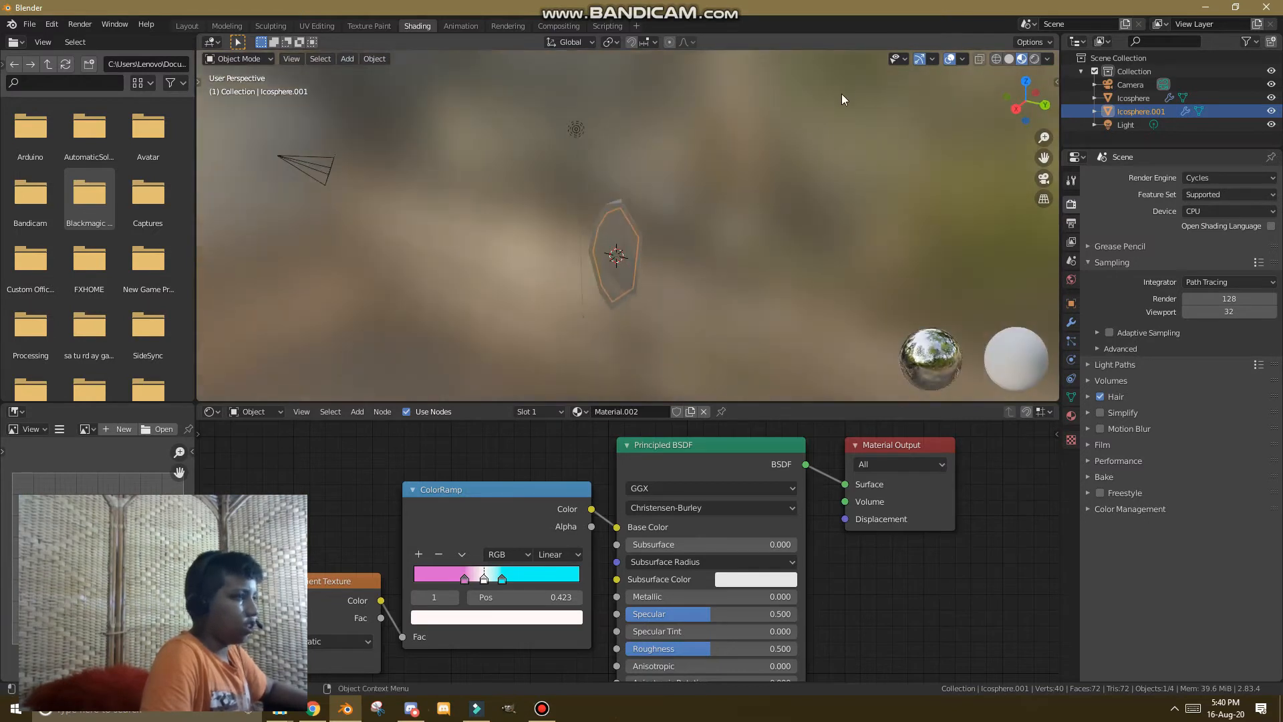
pyautogui.click(1033, 58)
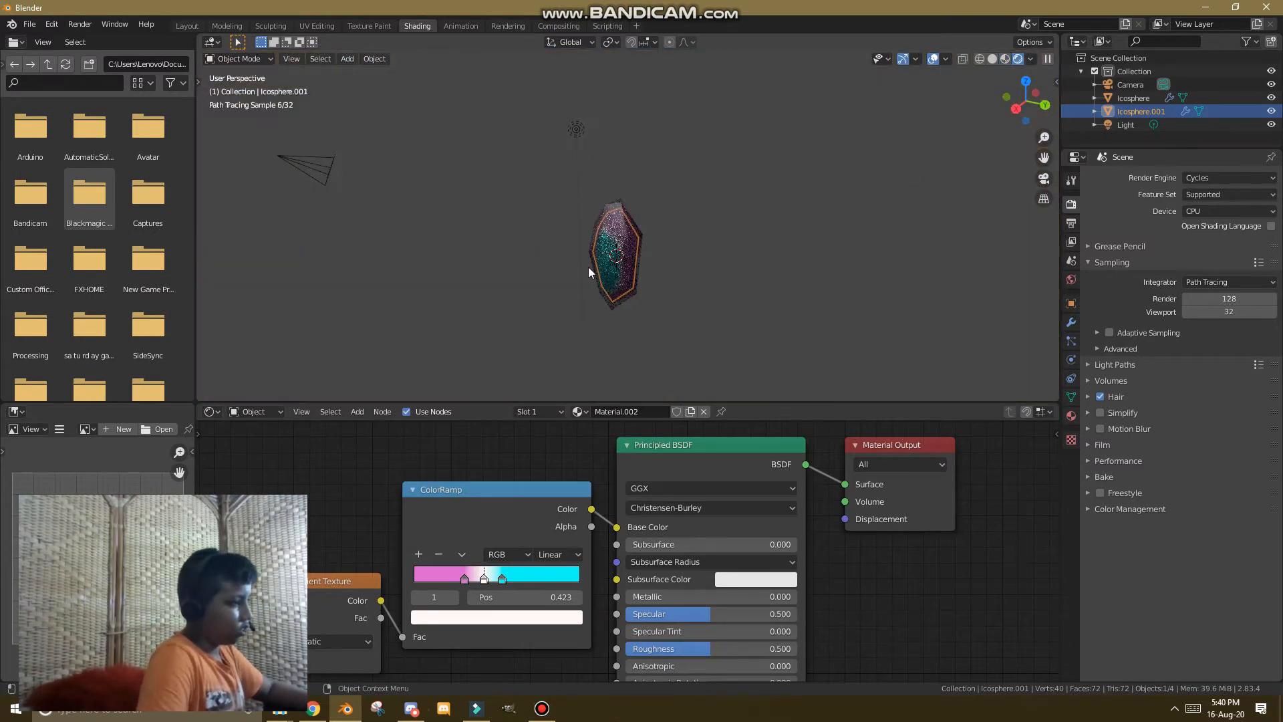
# Inspect the crystal from several angles and slightly adjust the scale of the inner icosphere inside the shell.
pyautogui.scroll(4, 588, 267)
pyautogui.moveTo(659, 262); pyautogui.dragTo(796, 290, button='middle')
pyautogui.scroll(-8, 796, 290)
pyautogui.scroll(3, 739, 242)
pyautogui.moveTo(740, 243); pyautogui.dragTo(821, 235, button='middle')
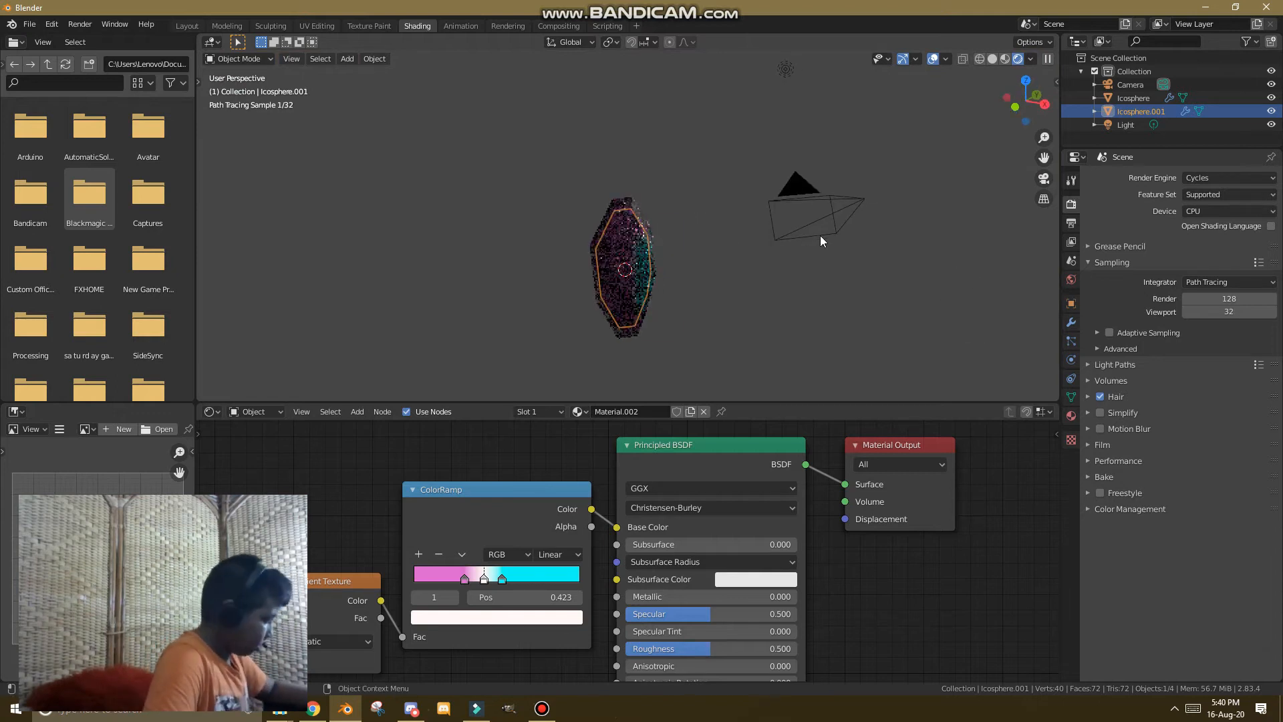
pyautogui.press('s')
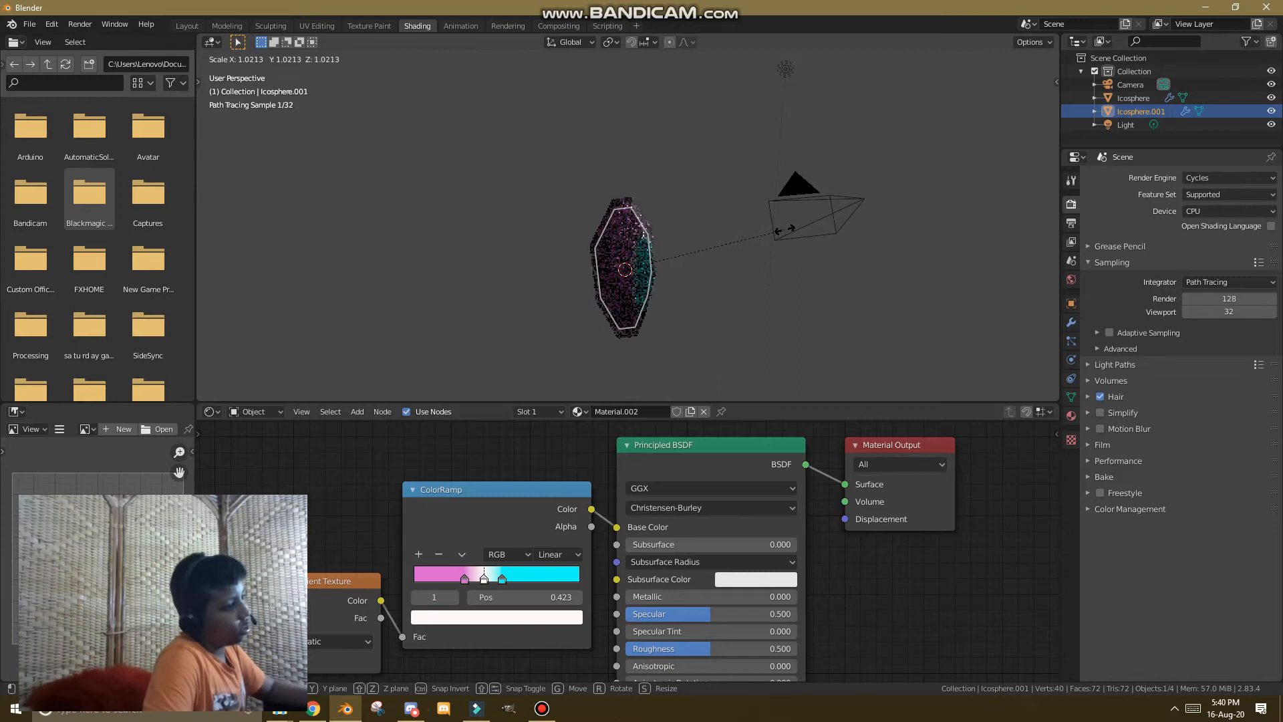
pyautogui.click(544, 283)
pyautogui.moveTo(544, 283); pyautogui.dragTo(597, 296, button='middle')
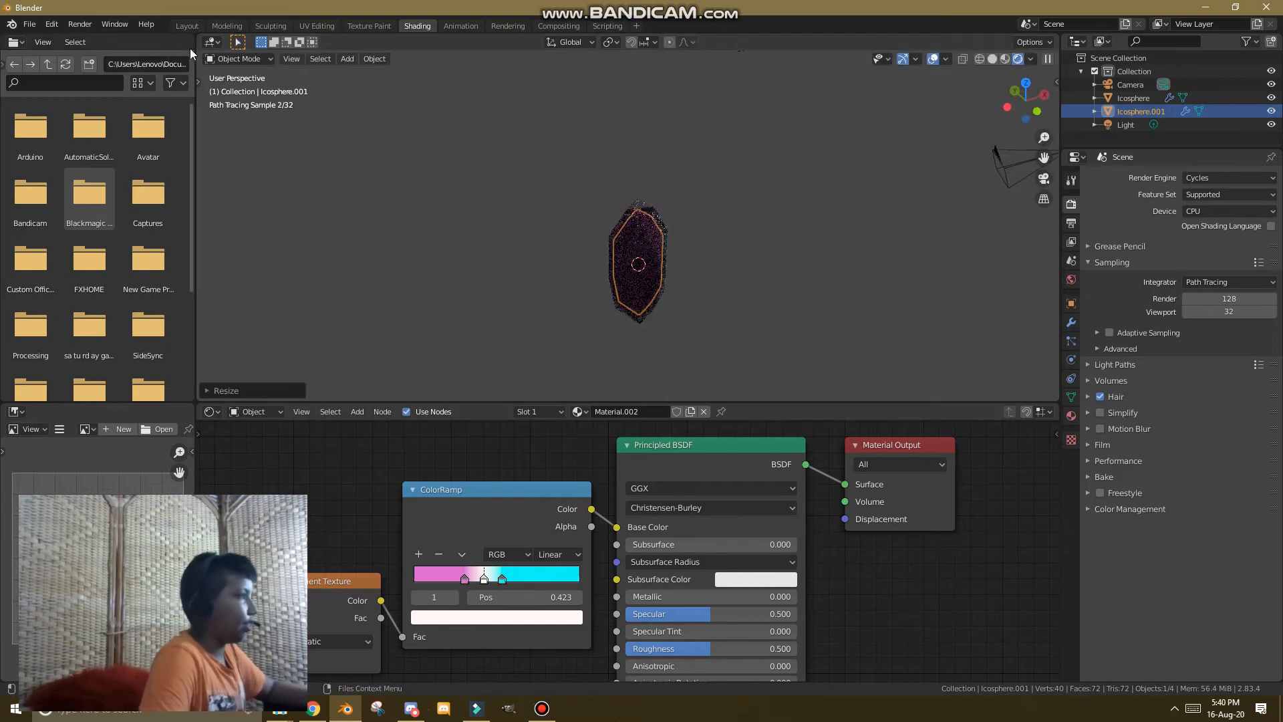
# In the Layout workspace, clear the camera's location and rotation to reset it to the world origin.
pyautogui.click(186, 27)
pyautogui.moveTo(630, 227)
pyautogui.mouseDown(button='middle')
pyautogui.moveTo(721, 343)
pyautogui.moveTo(867, 344)
pyautogui.moveTo(739, 250)
pyautogui.moveTo(636, 280)
pyautogui.mouseUp(button='middle')
pyautogui.scroll(-6, 636, 281)
pyautogui.click(647, 374)
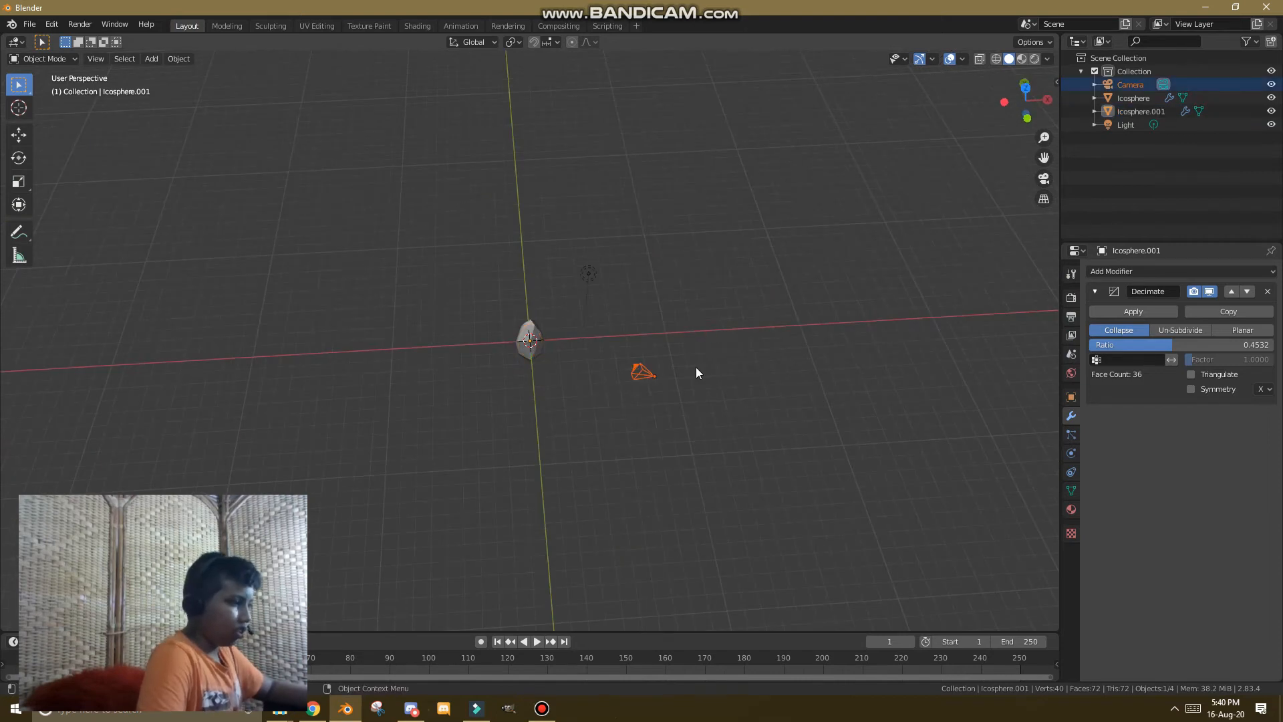
pyautogui.hotkey('alt', 'g')
pyautogui.hotkey('alt', 'r')
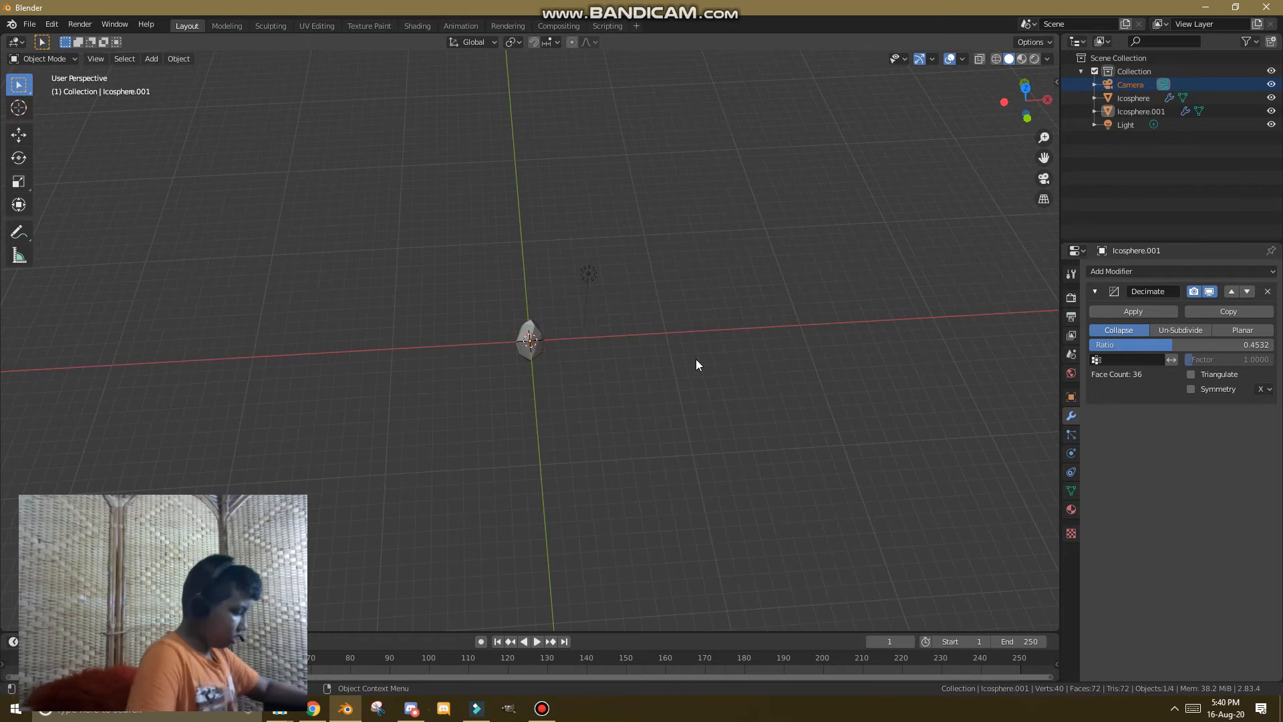
# Rotate the camera about the X axis to look horizontally, and move it back along negative Y to face the crystal.
pyautogui.press('r')
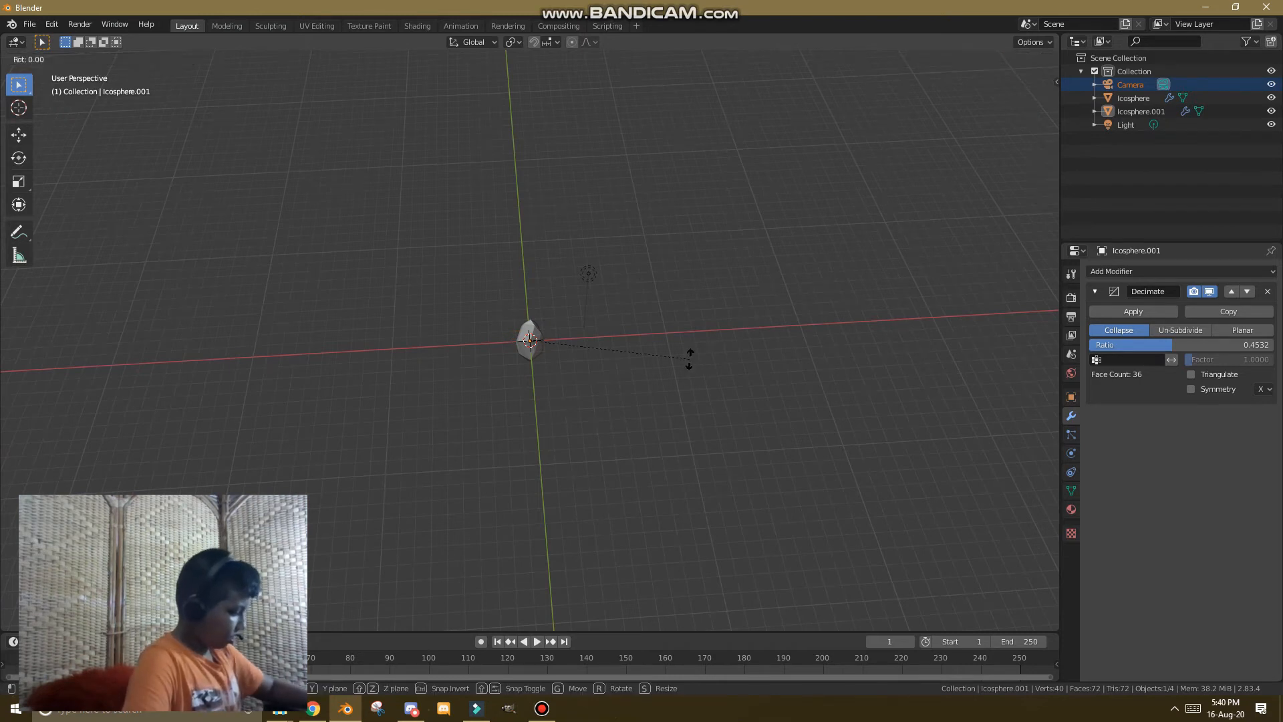
pyautogui.press('x')
pyautogui.press('Return')
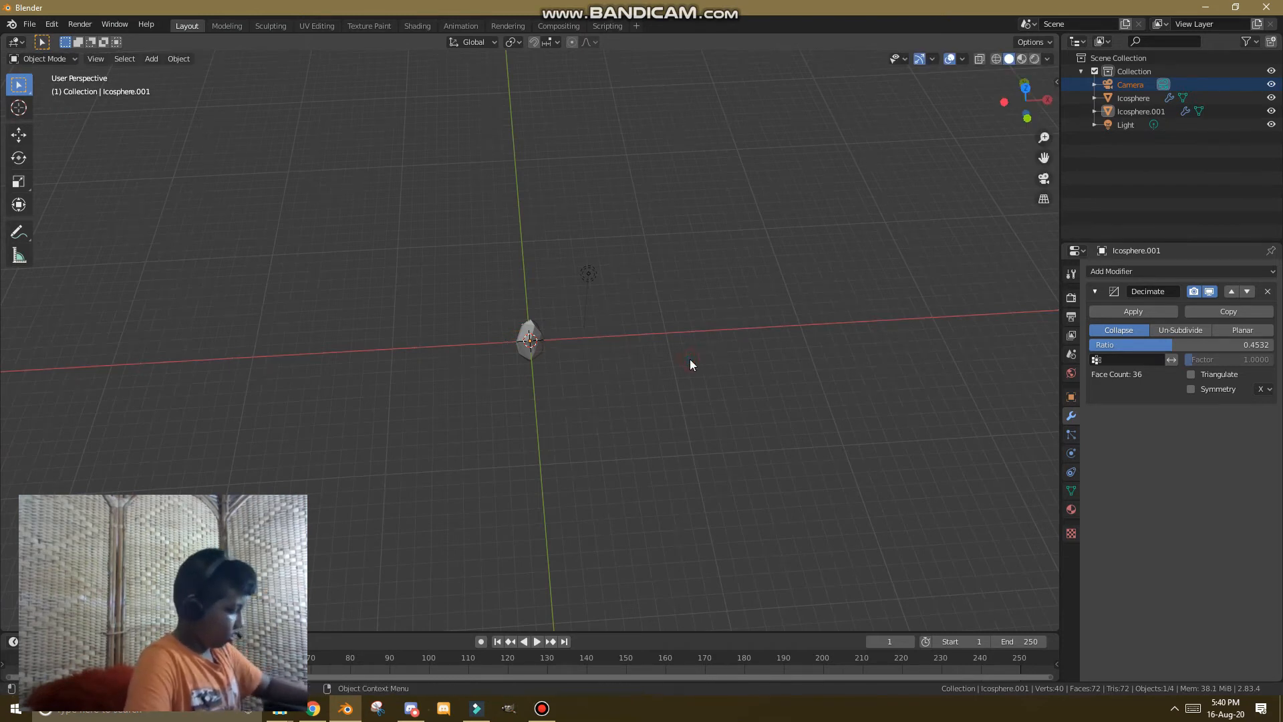
pyautogui.click(18, 135)
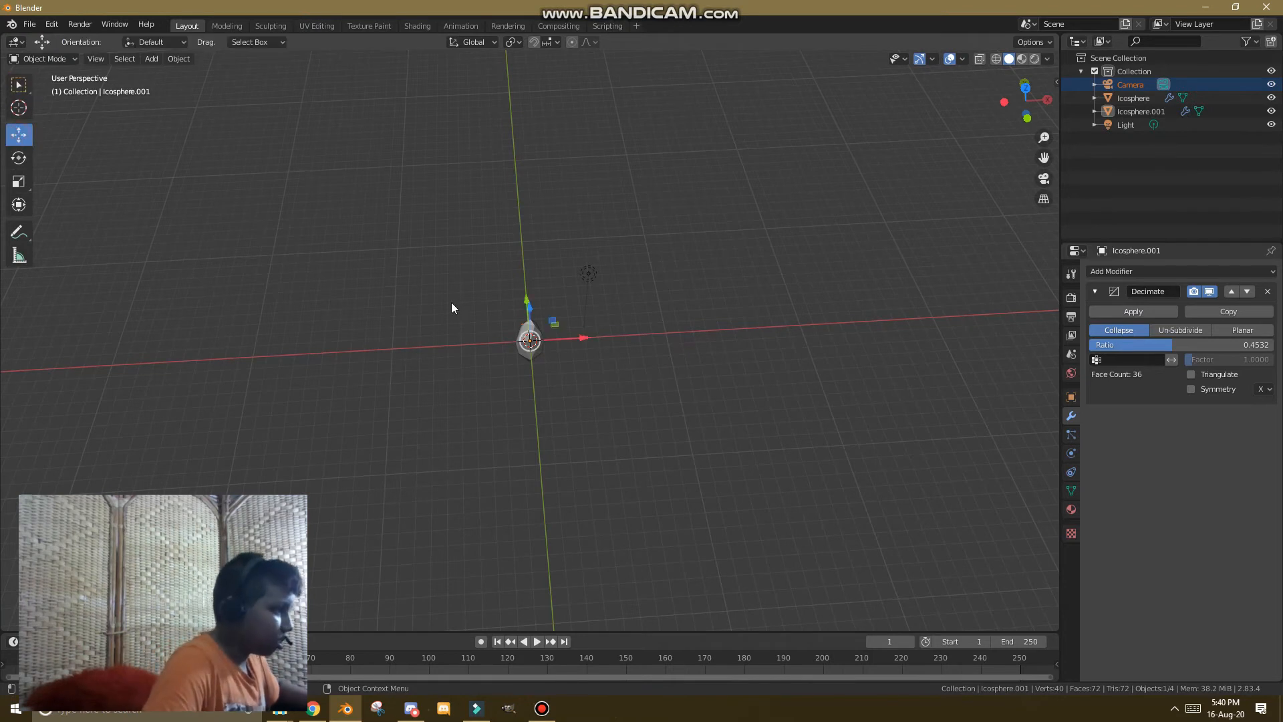
pyautogui.moveTo(527, 299); pyautogui.dragTo(546, 394)
# Add a plane mesh at the origin and rotate it about the X axis to stand upright.
pyautogui.hotkey('shift', 'a')
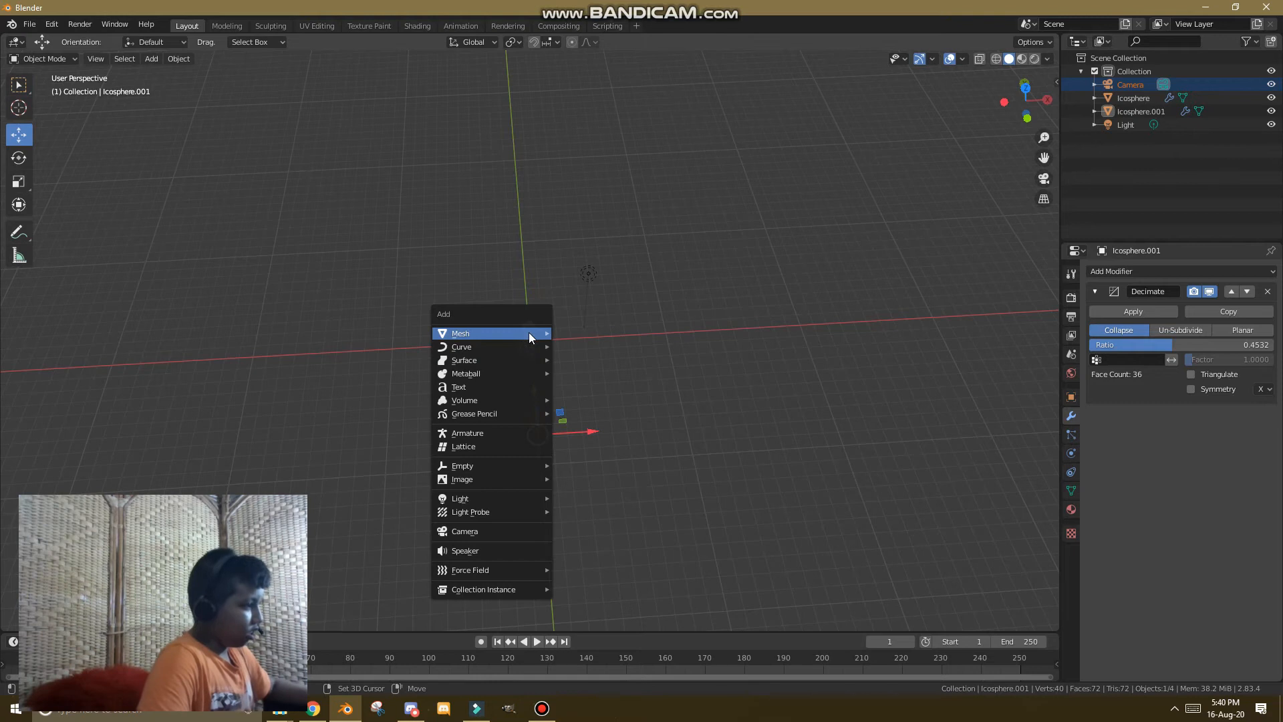
pyautogui.click(563, 328)
pyautogui.press('space')
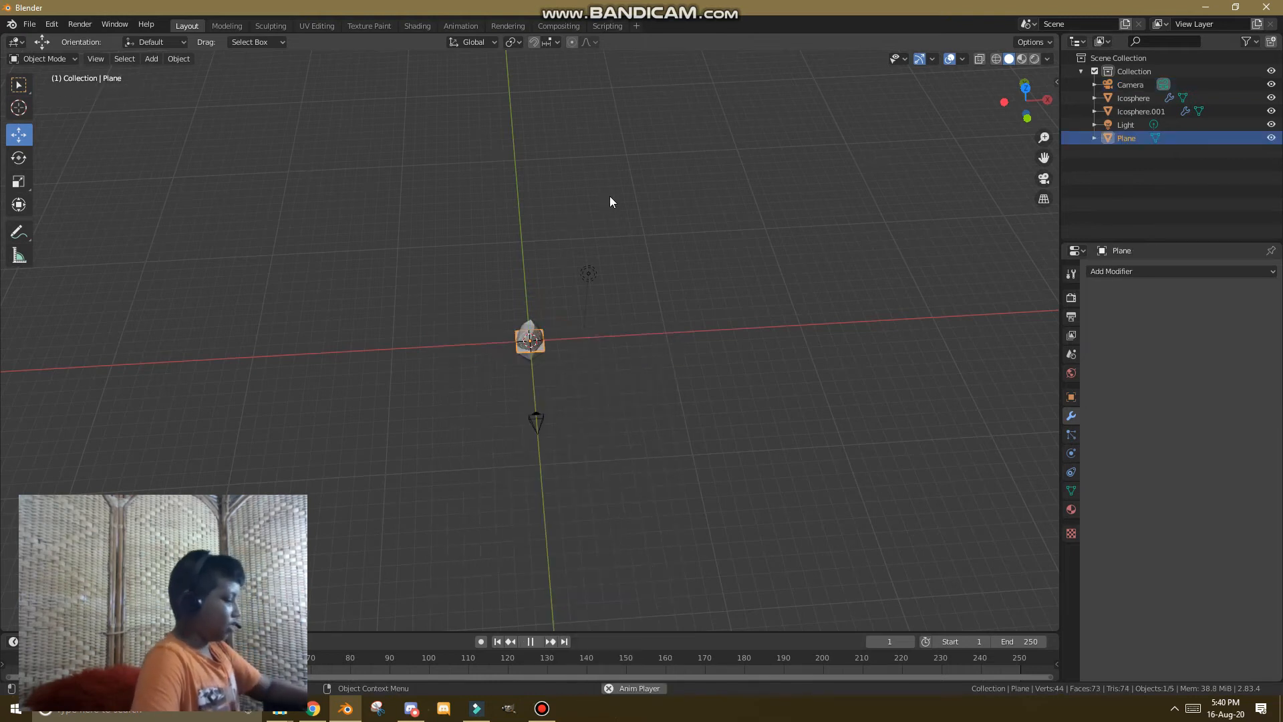
pyautogui.press('space')
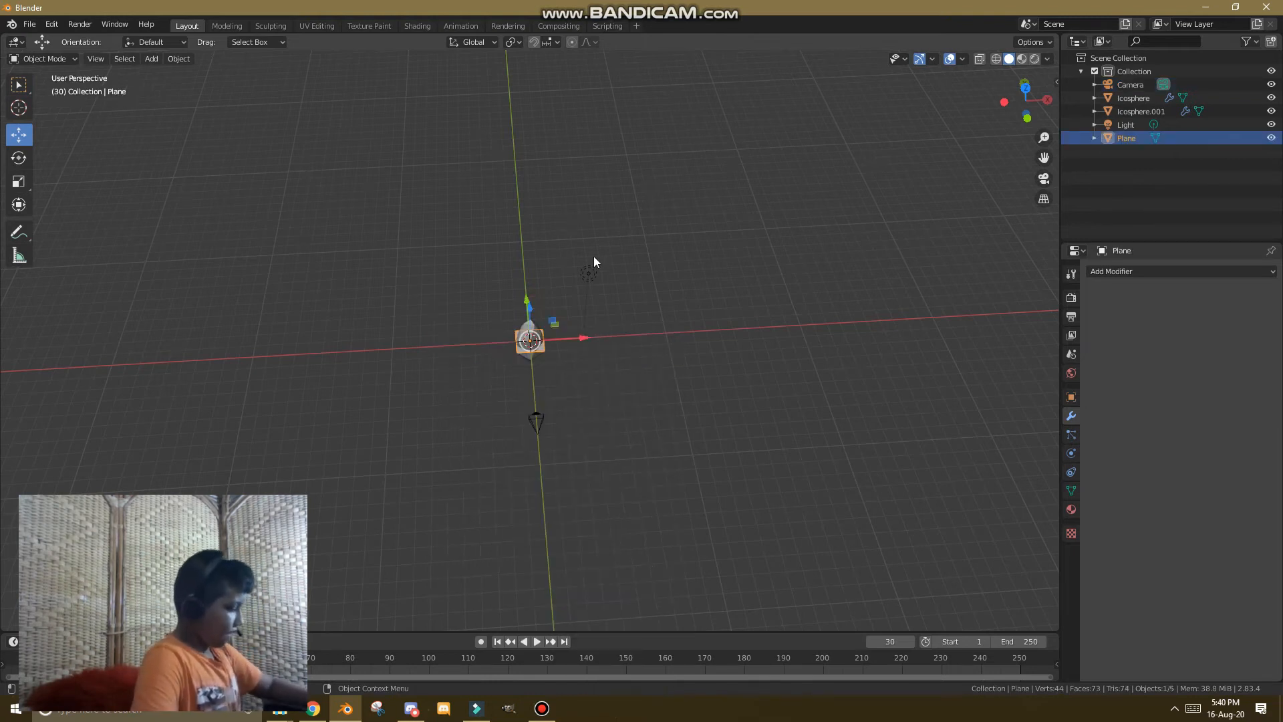
pyautogui.press('r')
pyautogui.press('x')
pyautogui.press('Return')
# Move the upright plane along Y behind the crystal and scale it up about five times as a backdrop.
pyautogui.moveTo(555, 290); pyautogui.dragTo(552, 319, button='middle')
pyautogui.moveTo(566, 323); pyautogui.dragTo(590, 317)
pyautogui.press('s')
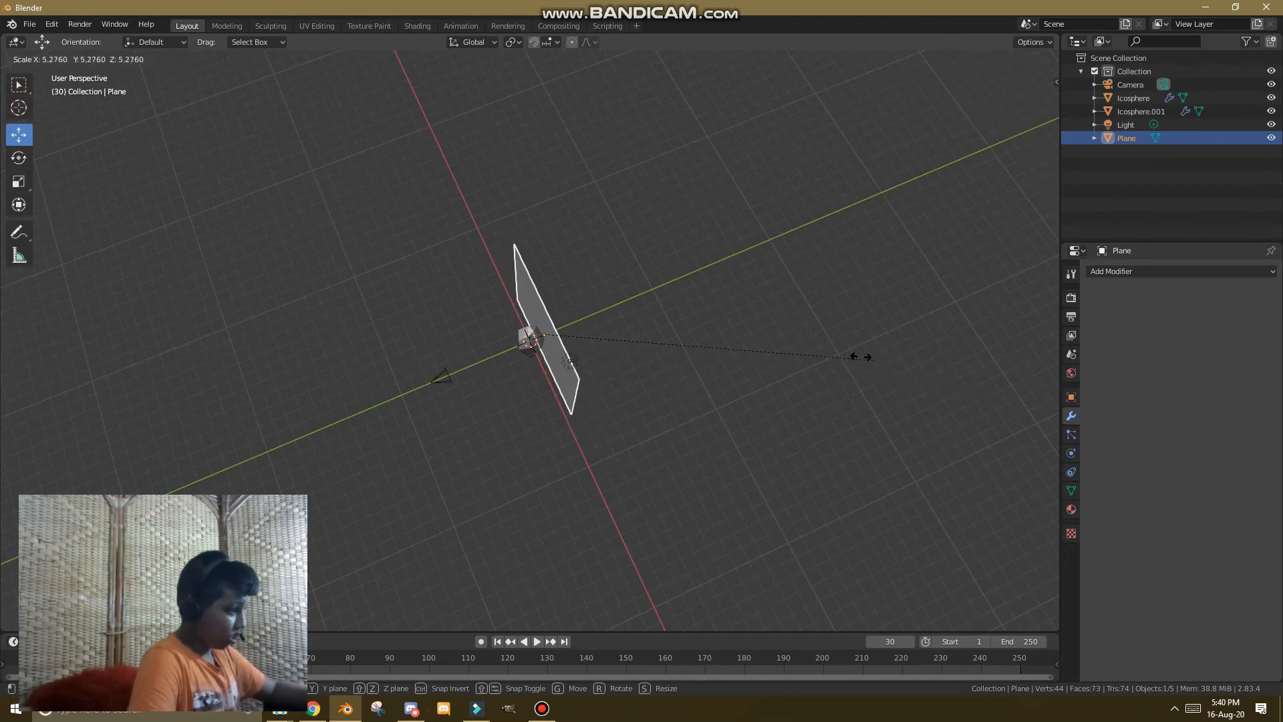
pyautogui.click(804, 336)
# Look through the camera, set Resolution X to 1080 px, and scale the backdrop plane to fit the square frame.
pyautogui.press('KP_0')
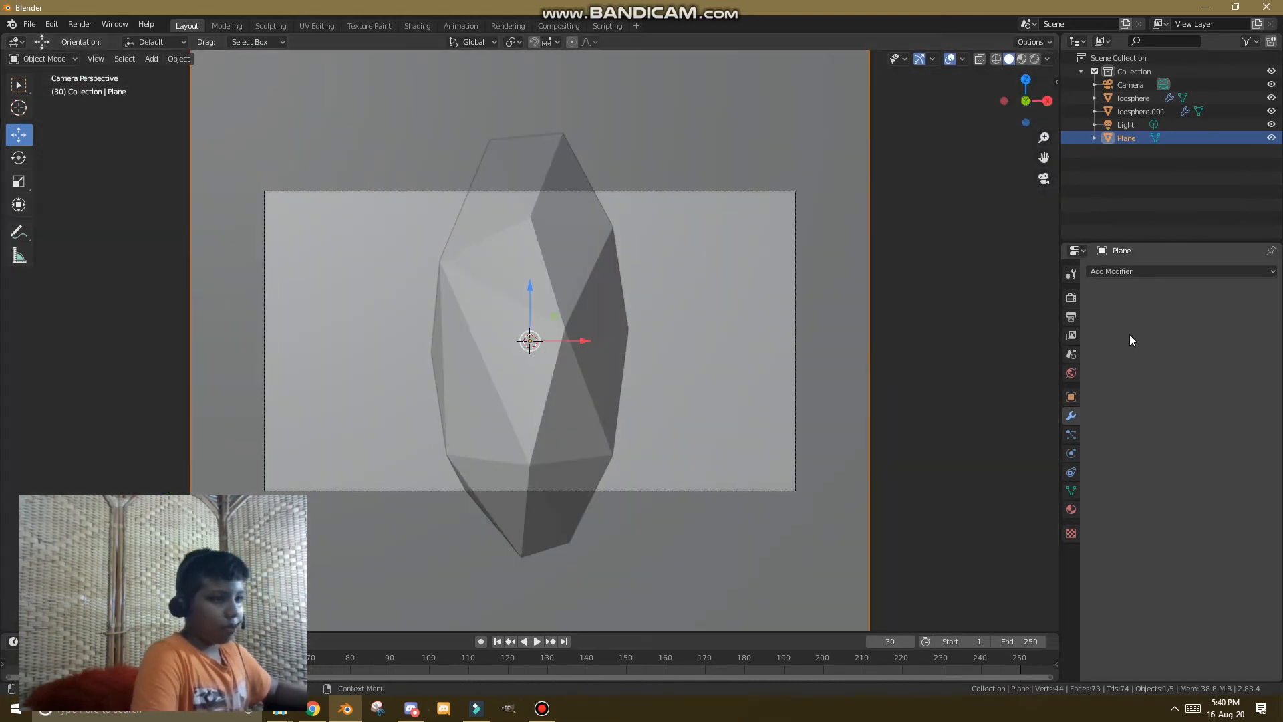
pyautogui.click(1072, 316)
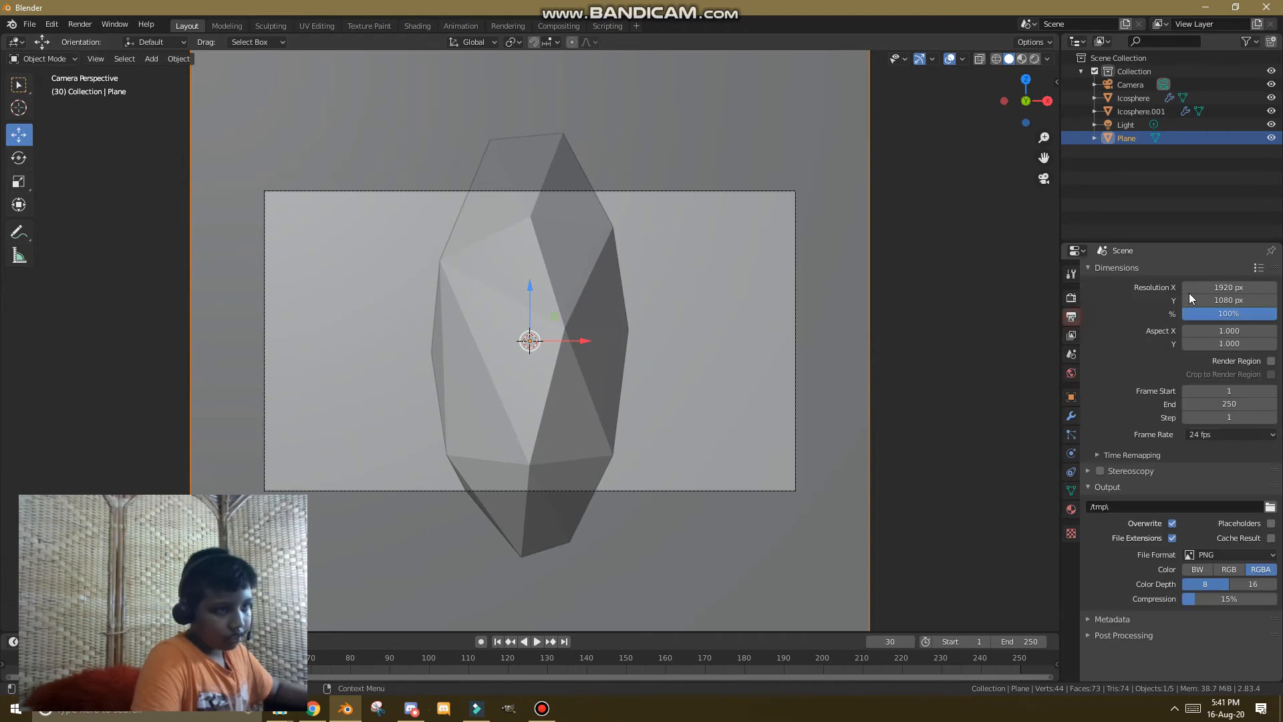
pyautogui.click(1239, 287)
pyautogui.write('1080')
pyautogui.press('Return')
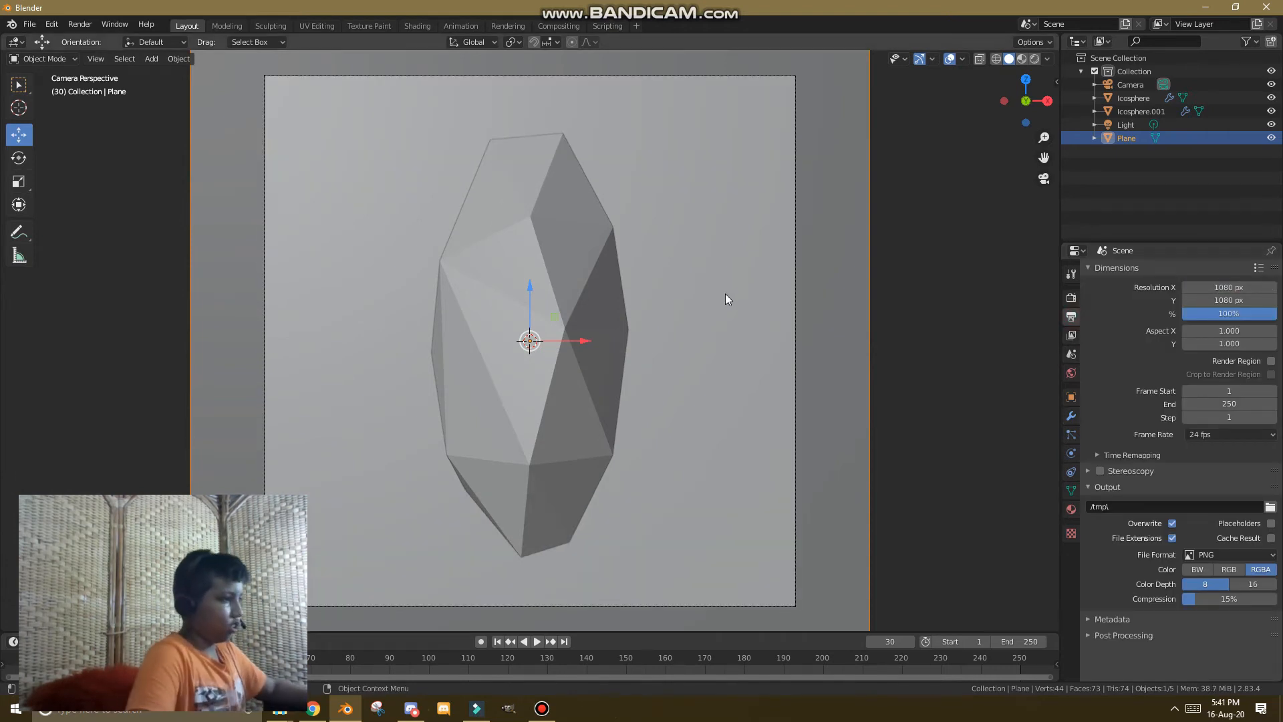
pyautogui.press('s')
pyautogui.click(776, 296)
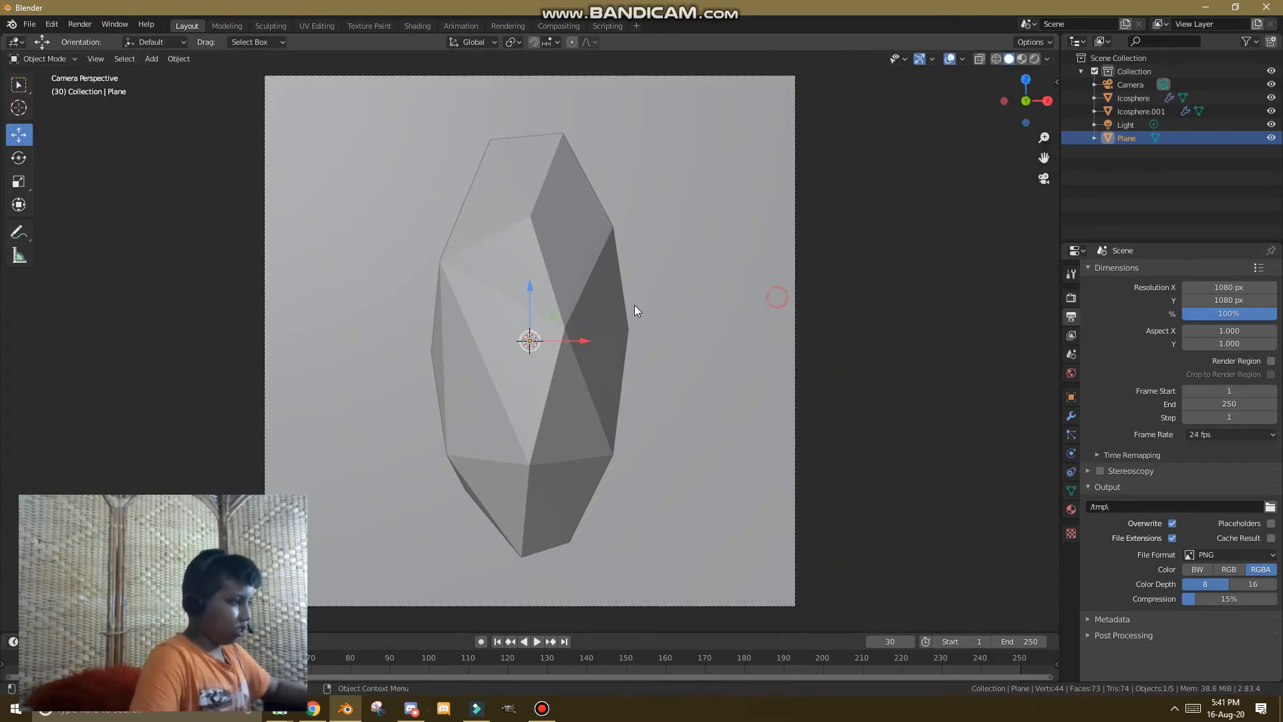
# Scale both icospheres of the crystal together to about 0.79.
pyautogui.click(619, 312)
pyautogui.keyDown('shift'); pyautogui.click(580, 304); pyautogui.keyUp('shift')
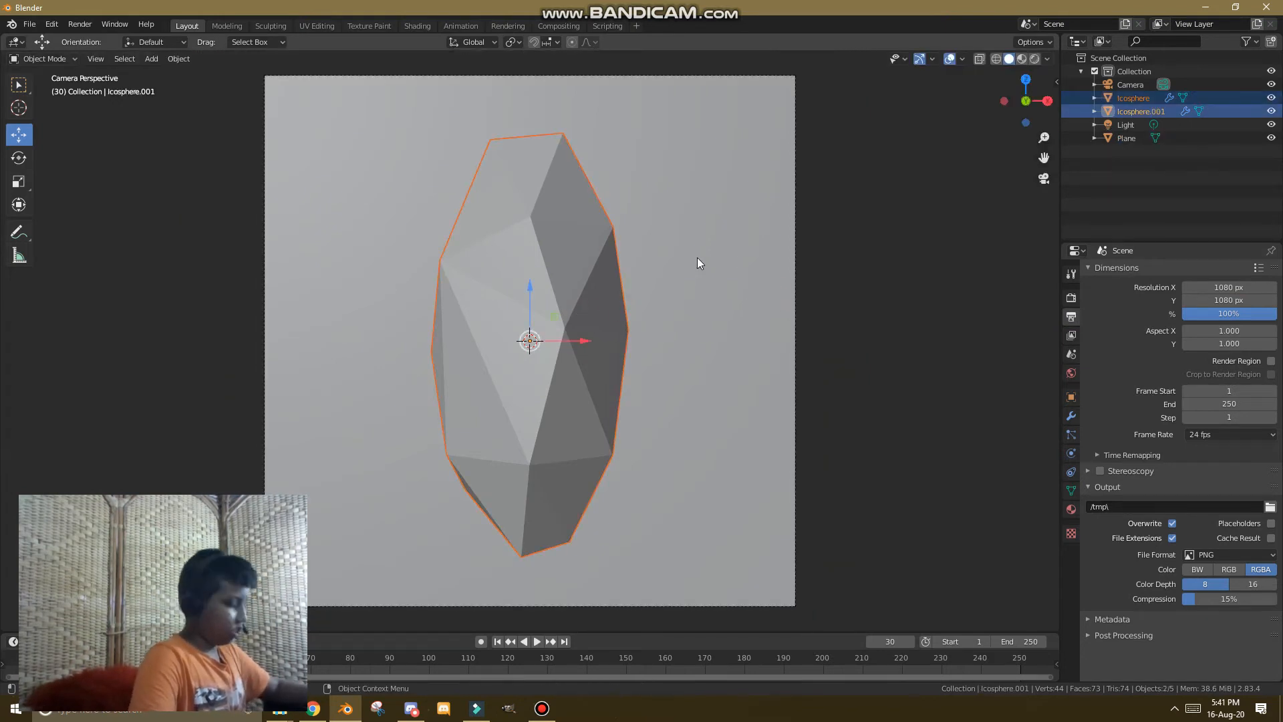
pyautogui.press('s')
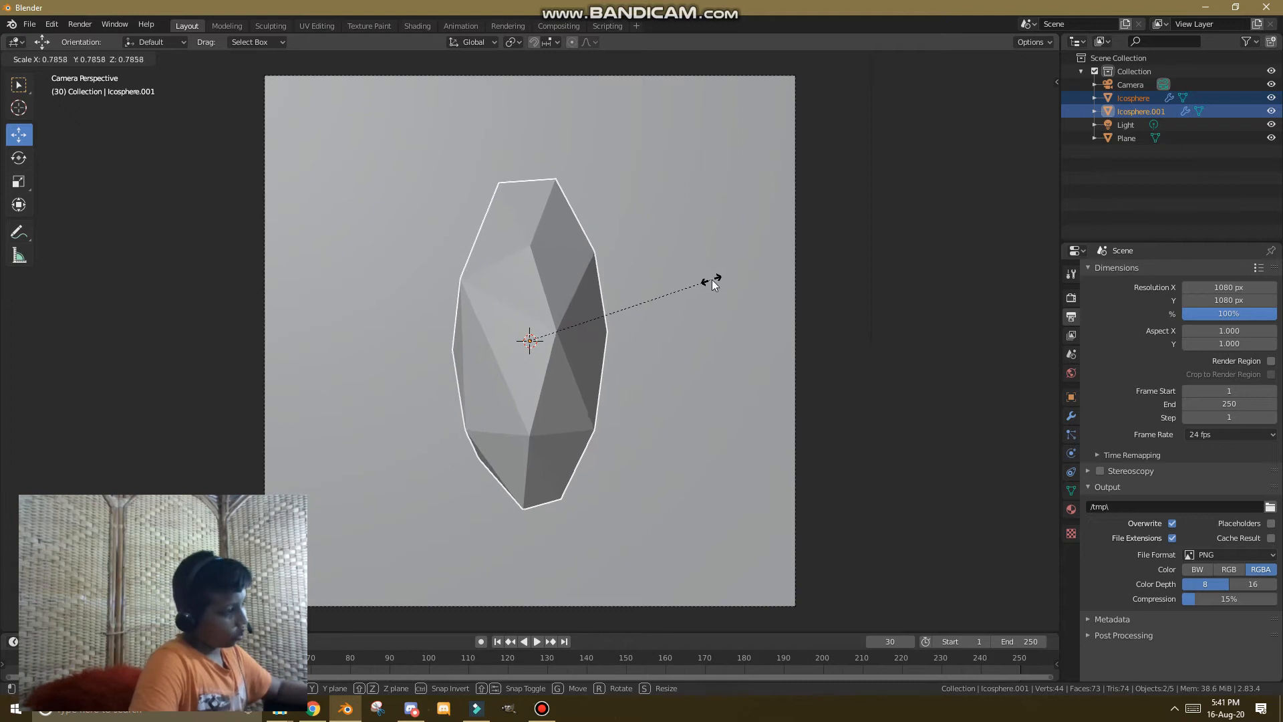
pyautogui.click(711, 278)
# Add an area light, raise it along Z above the crystal, and scale it up.
pyautogui.hotkey('shift', 'a')
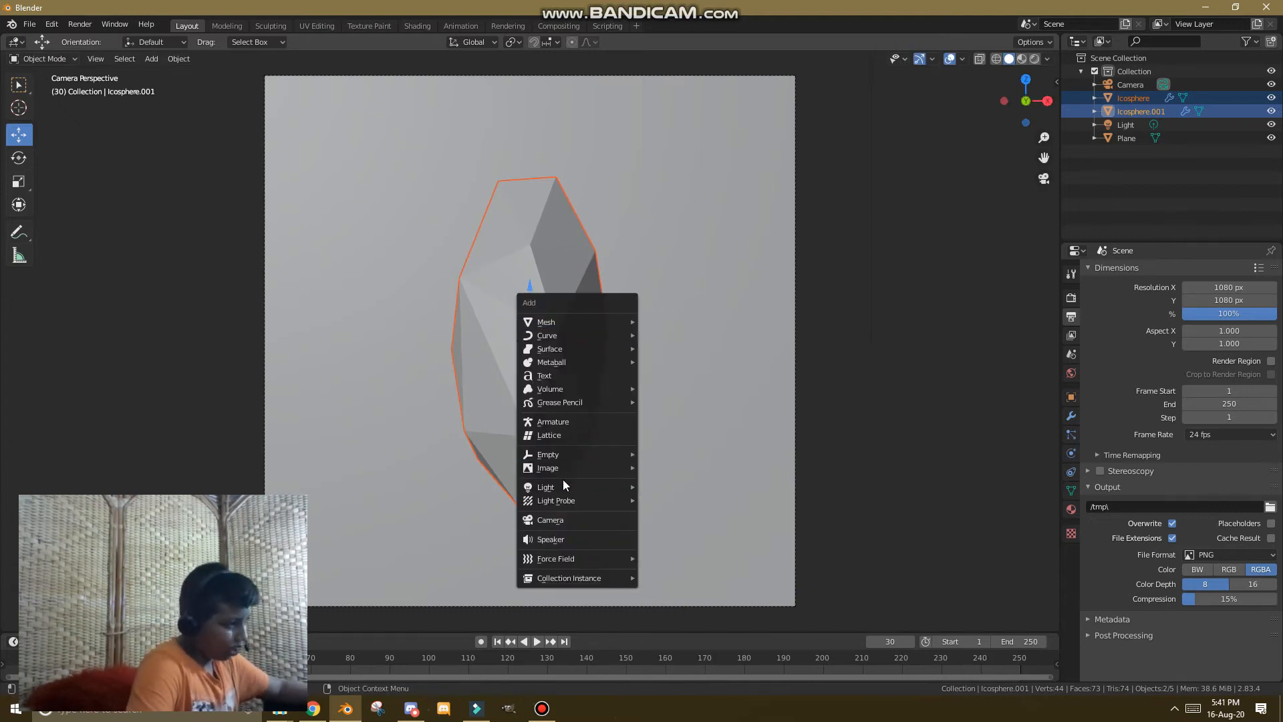
pyautogui.moveTo(564, 478)
pyautogui.click(684, 530)
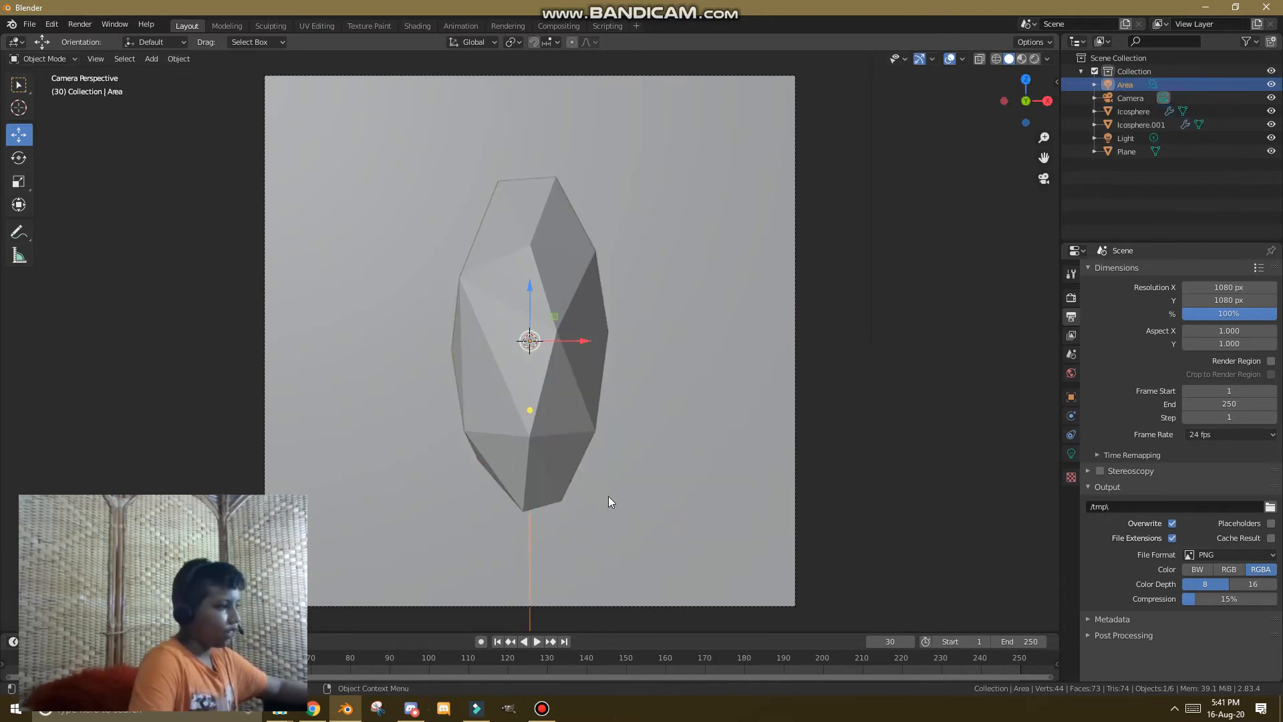
pyautogui.moveTo(529, 296); pyautogui.dragTo(566, 604)
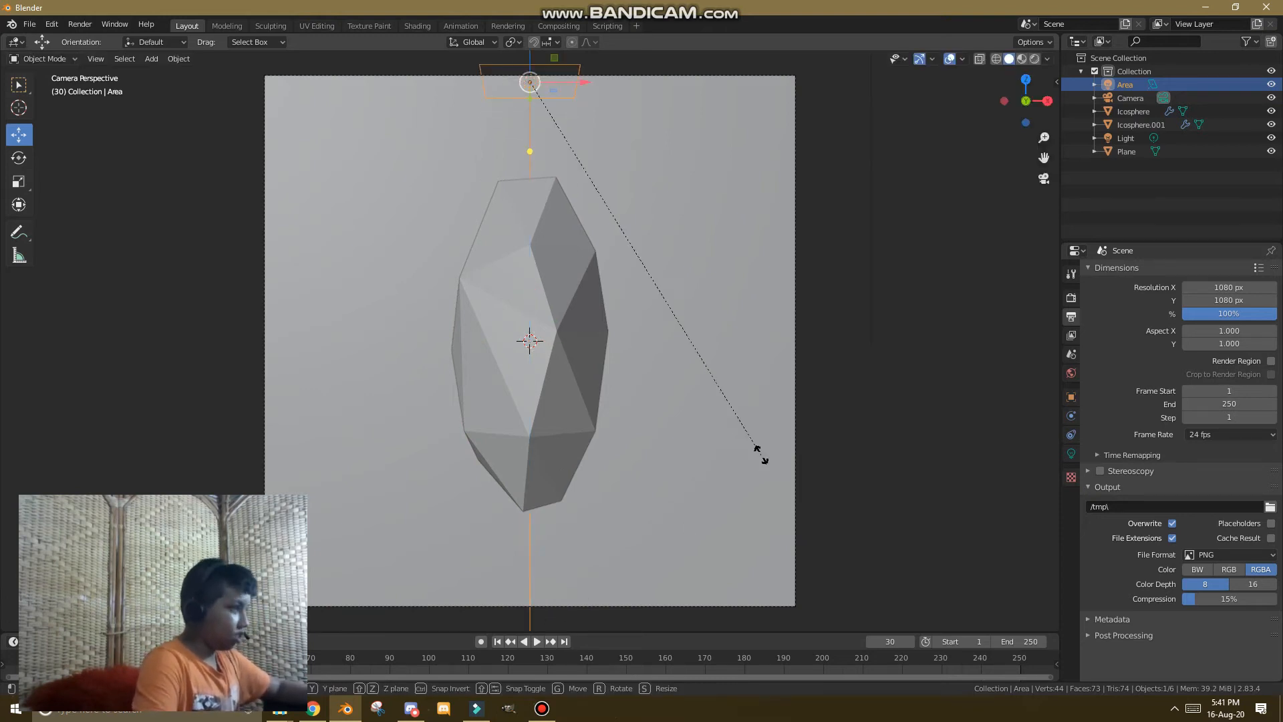
pyautogui.press('s')
pyautogui.click(502, 475)
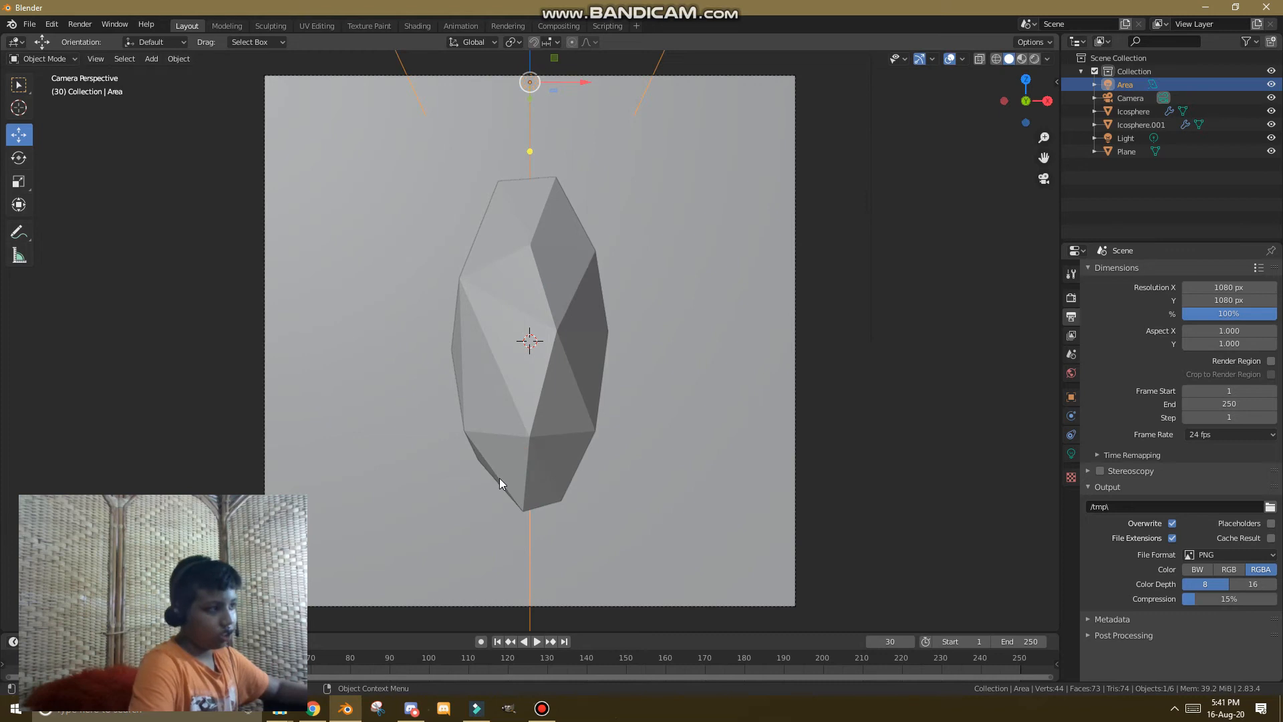
# Preview the scene in rendered shading, set the area light's power to 205.9 W, and raise the light further along Z.
pyautogui.click(1072, 453)
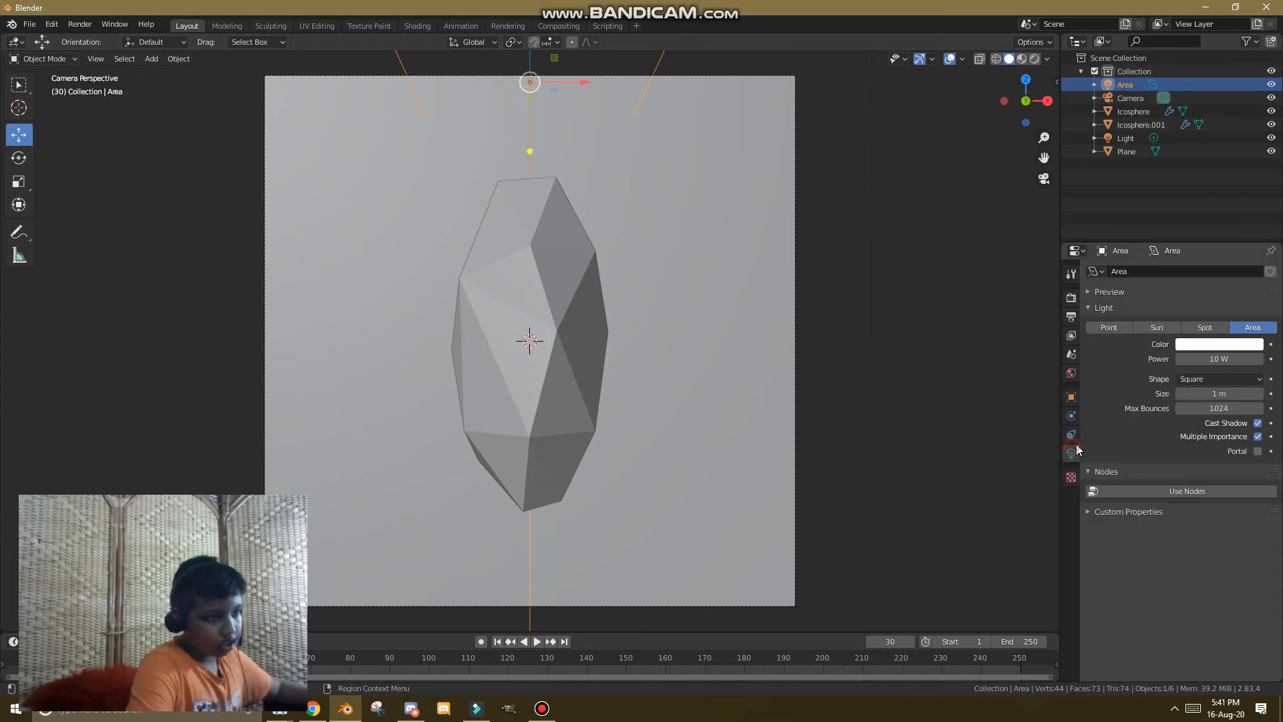
pyautogui.click(1034, 59)
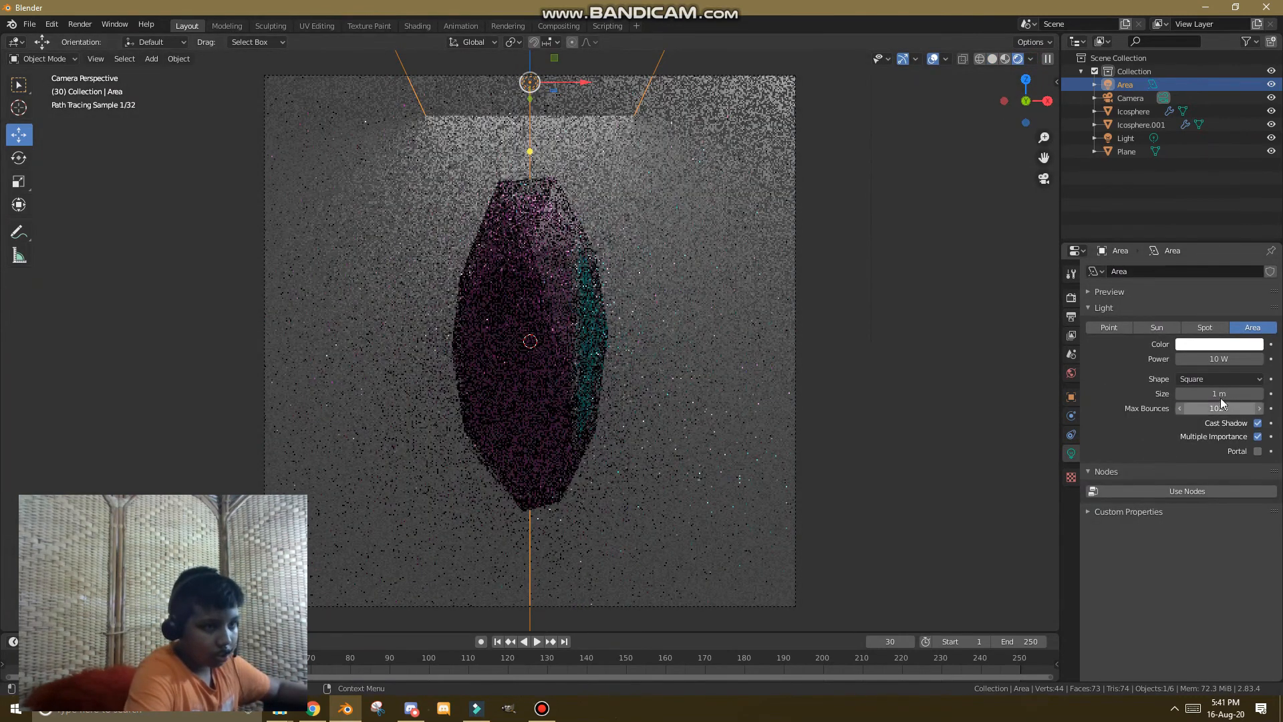
pyautogui.moveTo(1219, 359); pyautogui.dragTo(1267, 359)
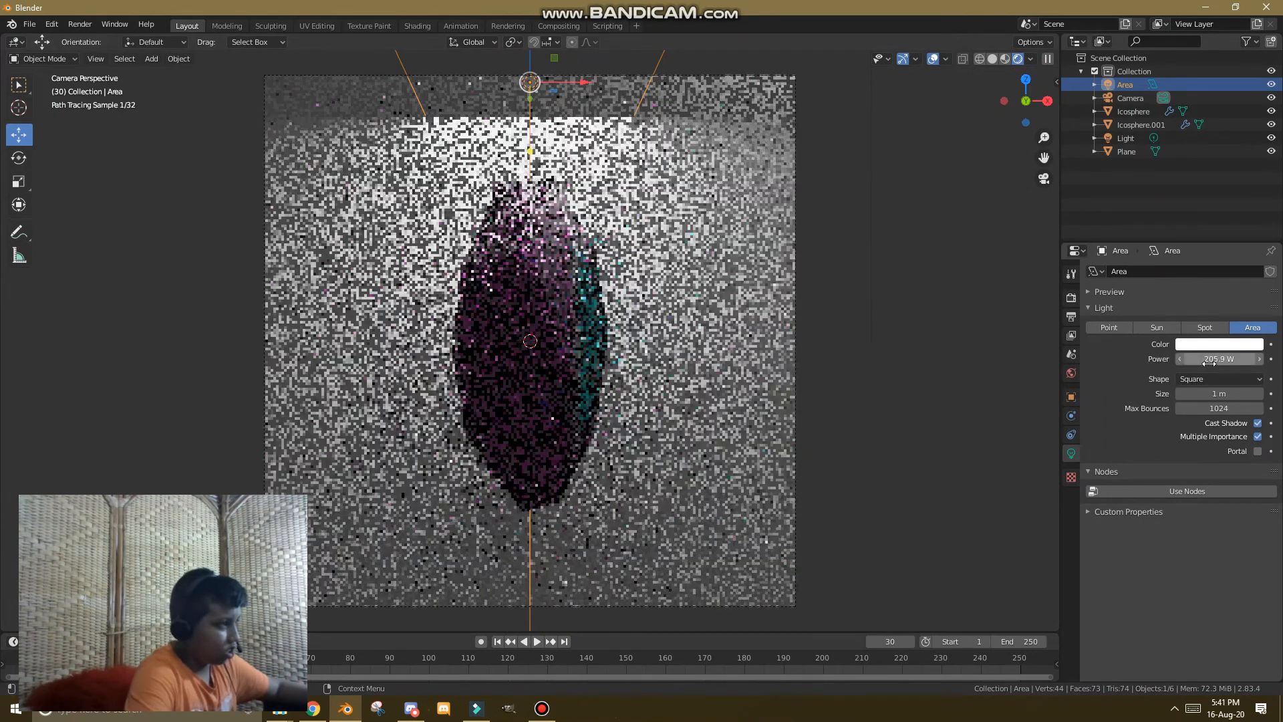
pyautogui.moveTo(533, 64); pyautogui.dragTo(559, 597)
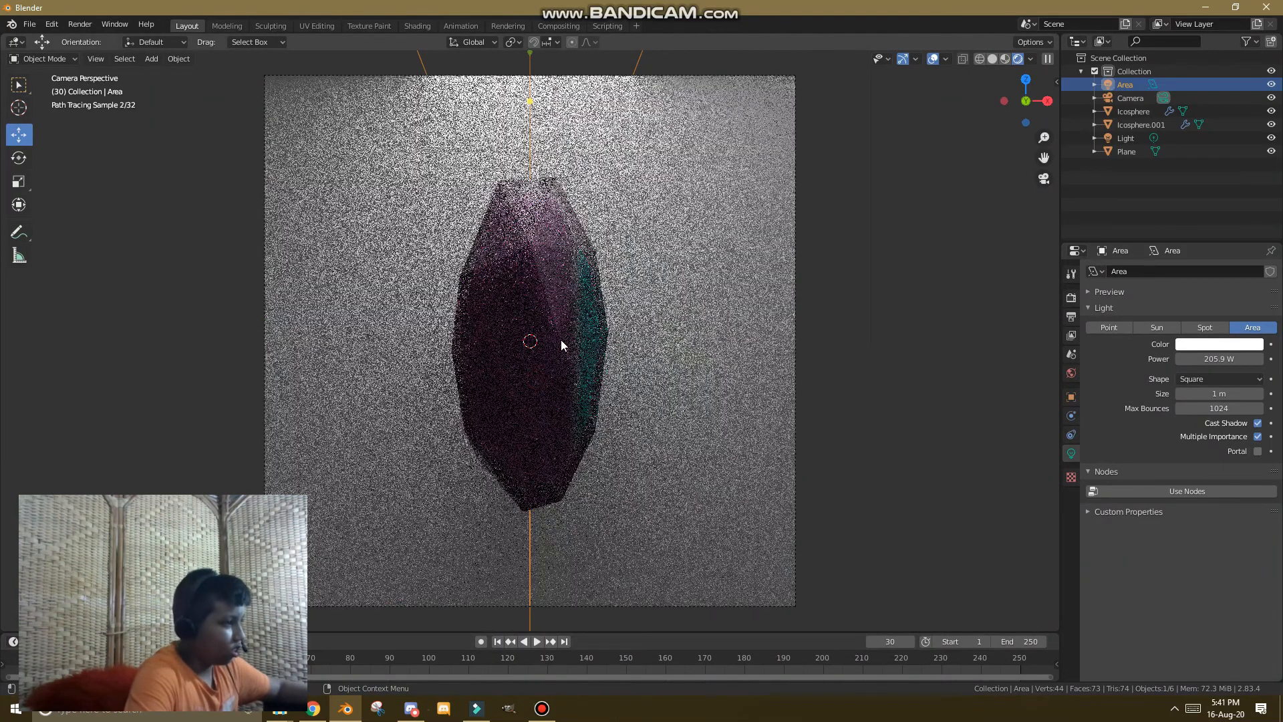
# Rotate both icospheres of the crystal together around the global Z axis to turn the teal side more toward the camera.
pyautogui.click(568, 330)
pyautogui.keyDown('shift'); pyautogui.click(568, 330); pyautogui.keyUp('shift')
pyautogui.press('r')
pyautogui.press('z')
pyautogui.click(605, 542)
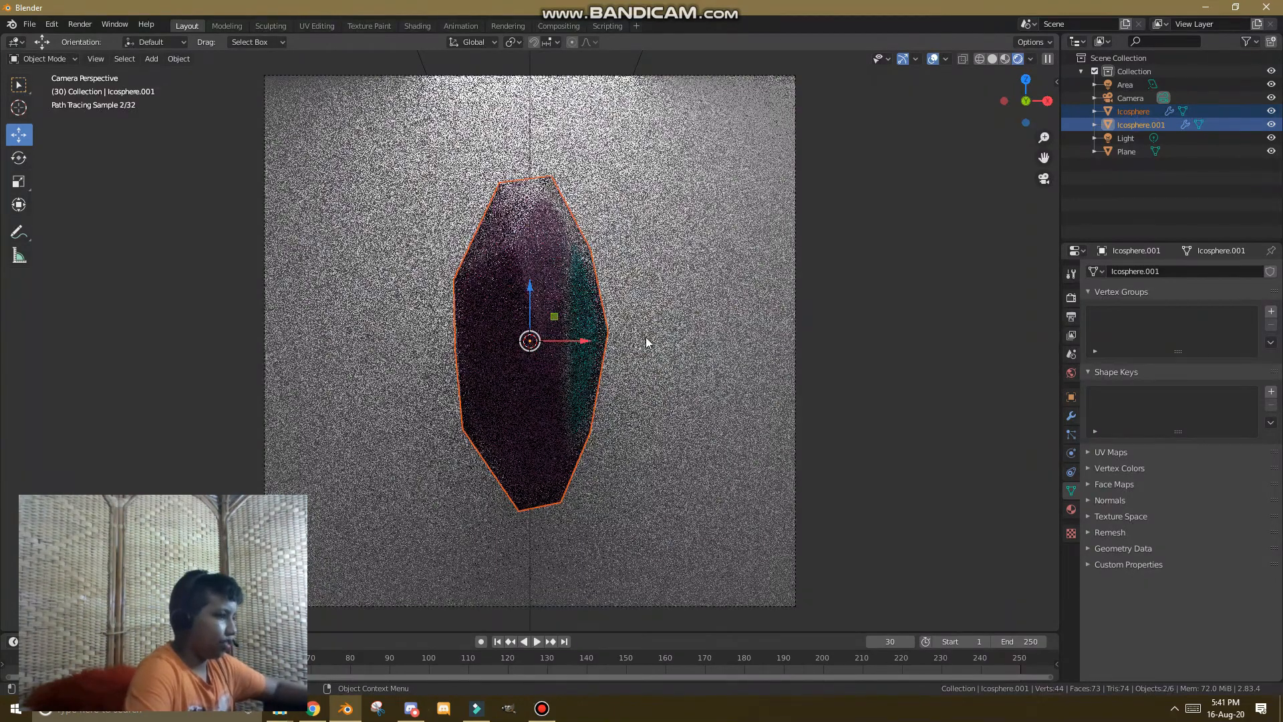
pyautogui.moveTo(572, 373); pyautogui.dragTo(692, 243, button='middle')
pyautogui.press('r')
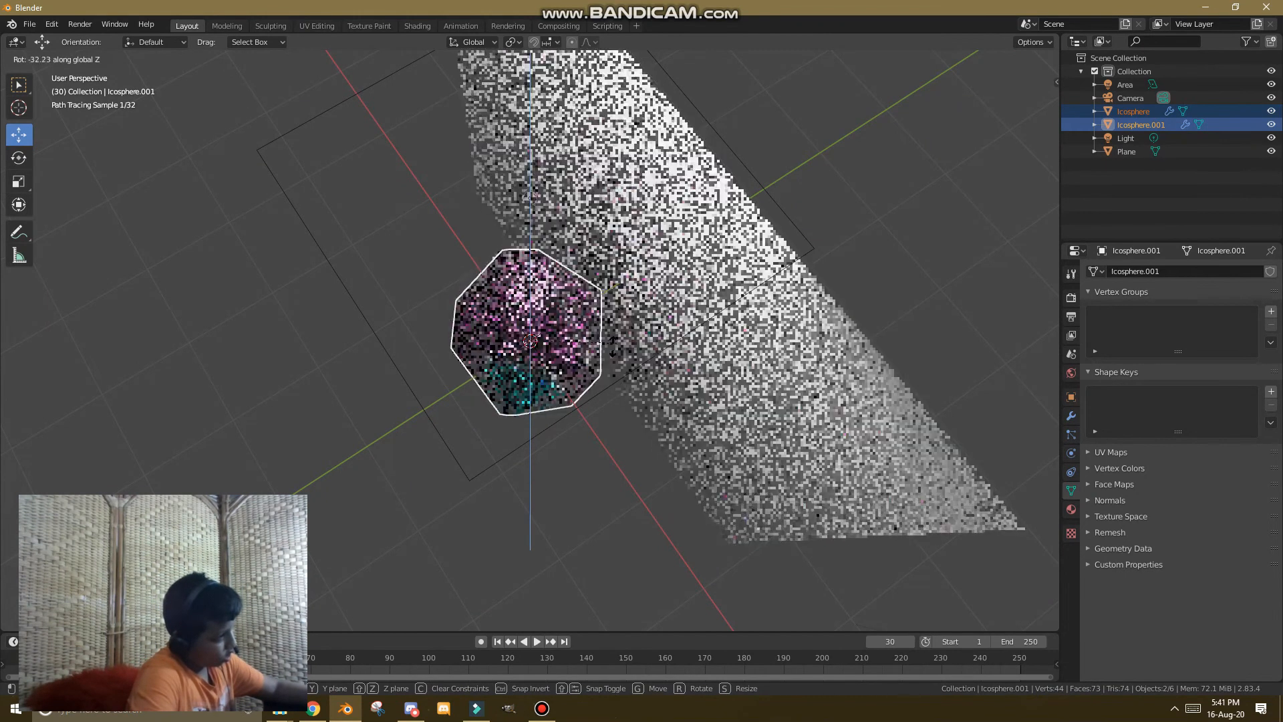
pyautogui.click(623, 344)
pyautogui.press('KP_0')
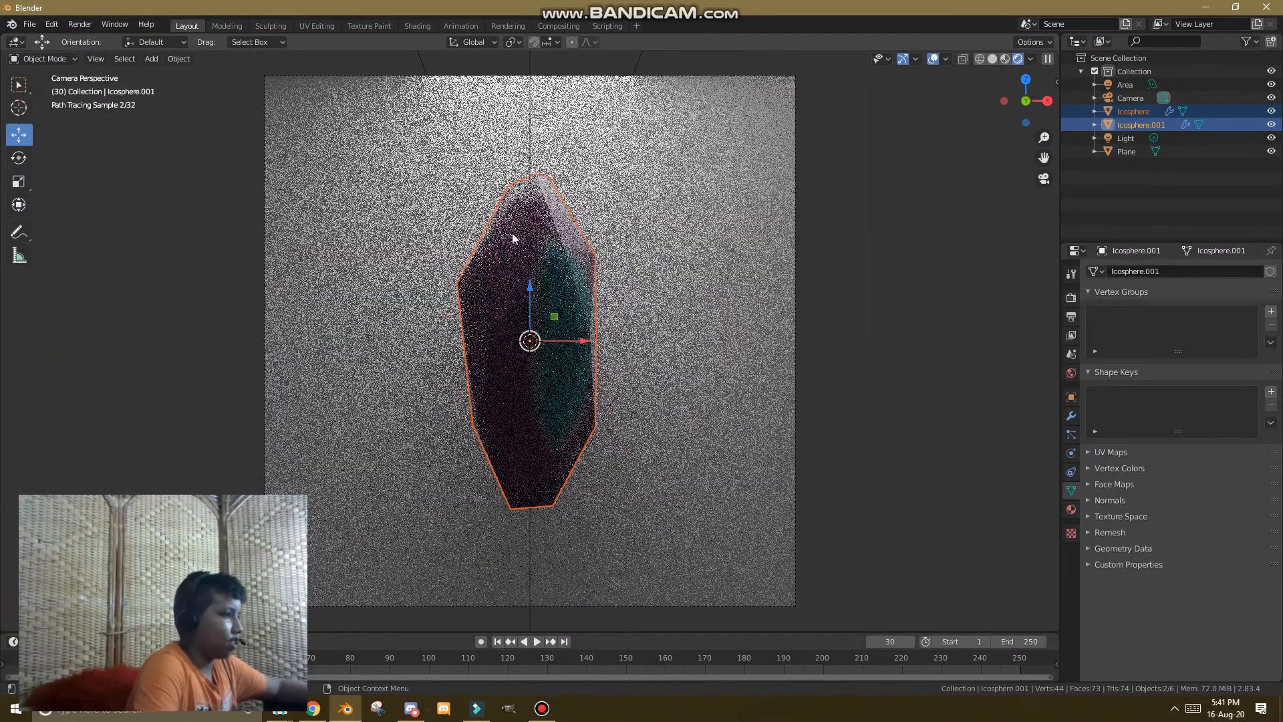
pyautogui.click(541, 245)
pyautogui.click(1141, 125)
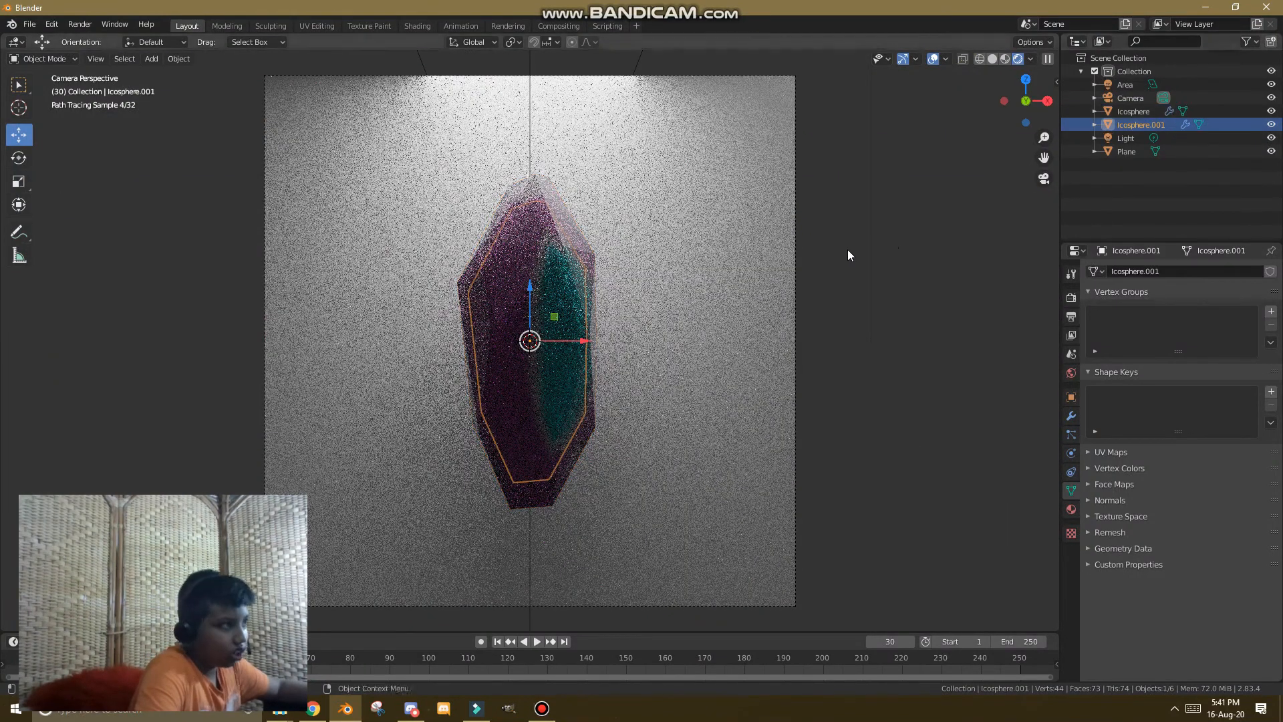
pyautogui.press('s')
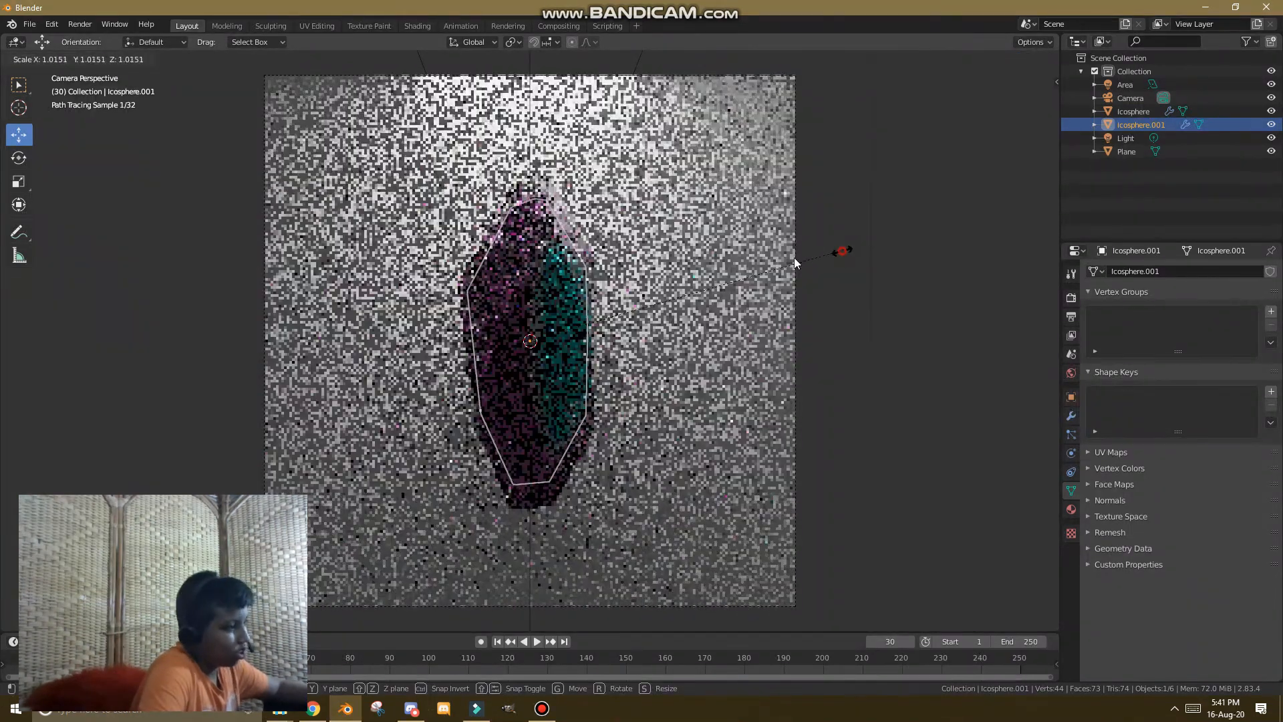
# Render the current frame as a still image from the camera view.
pyautogui.click(76, 26)
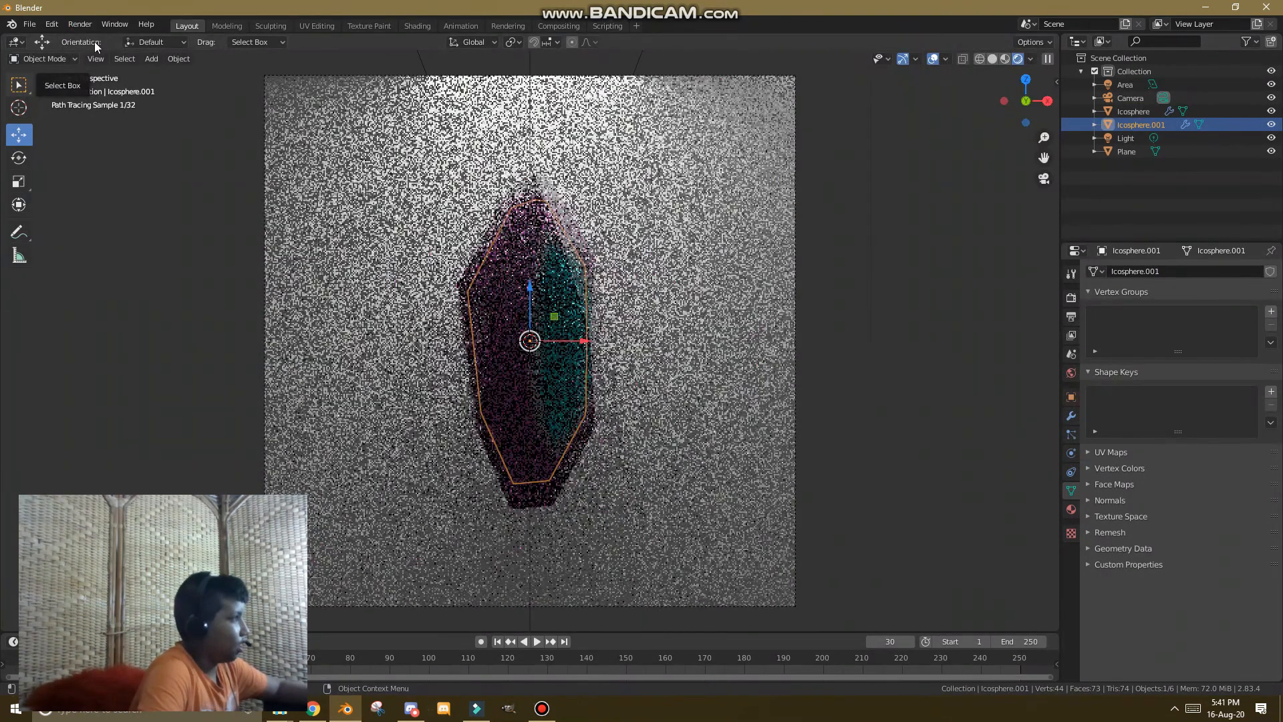
pyautogui.click(80, 24)
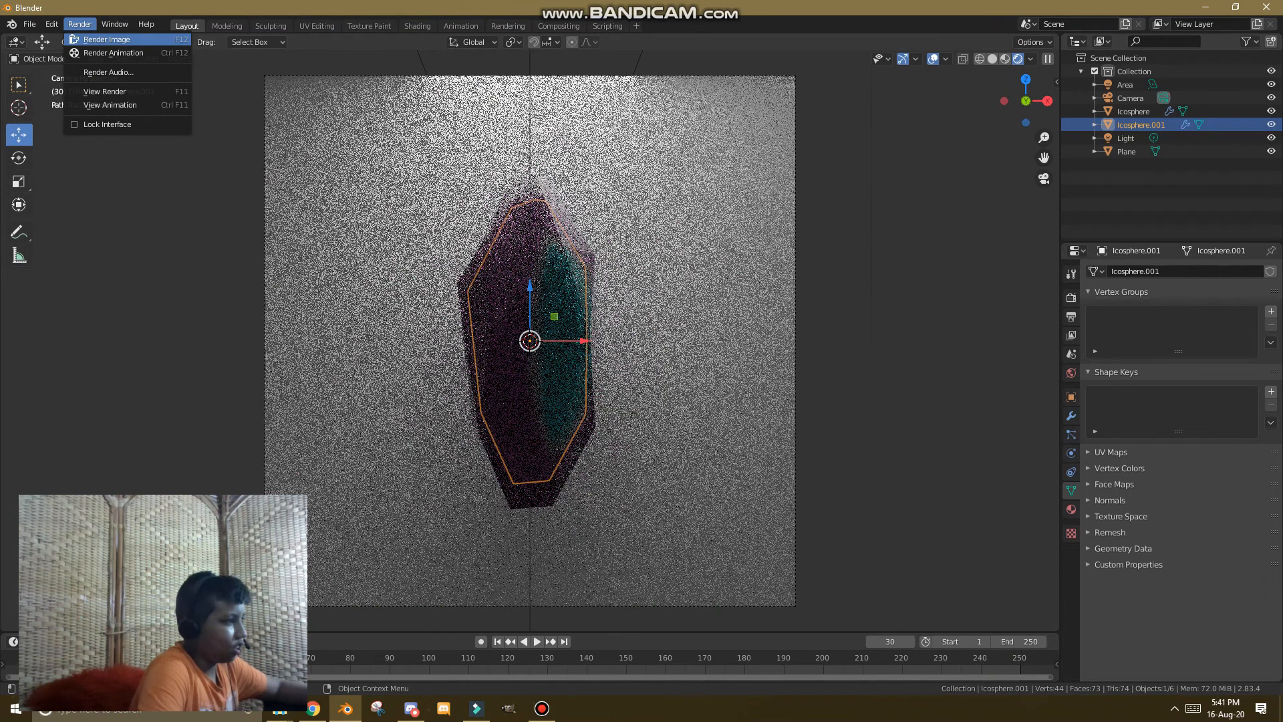
pyautogui.click(100, 39)
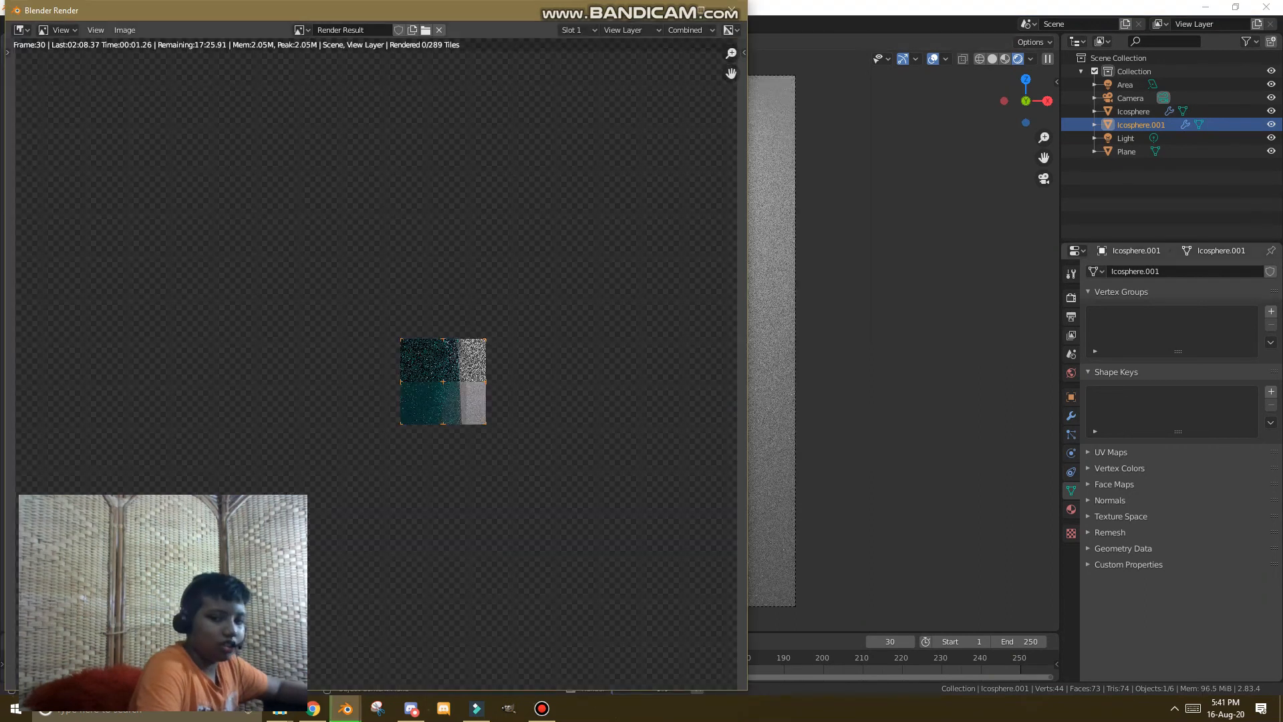